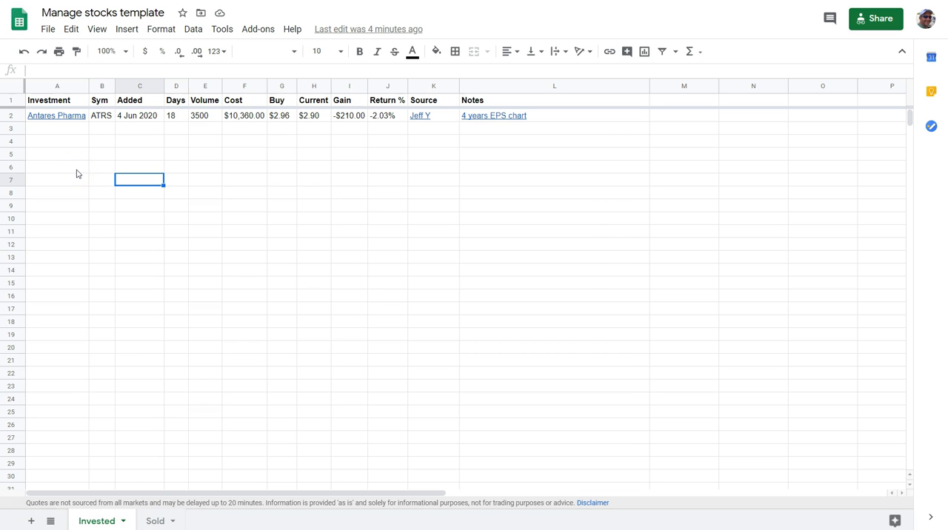
Step: Review the row-freezing options and scroll through the Invested sheet to check how its header row behaves
click(99, 30)
mouse_move(111, 51)
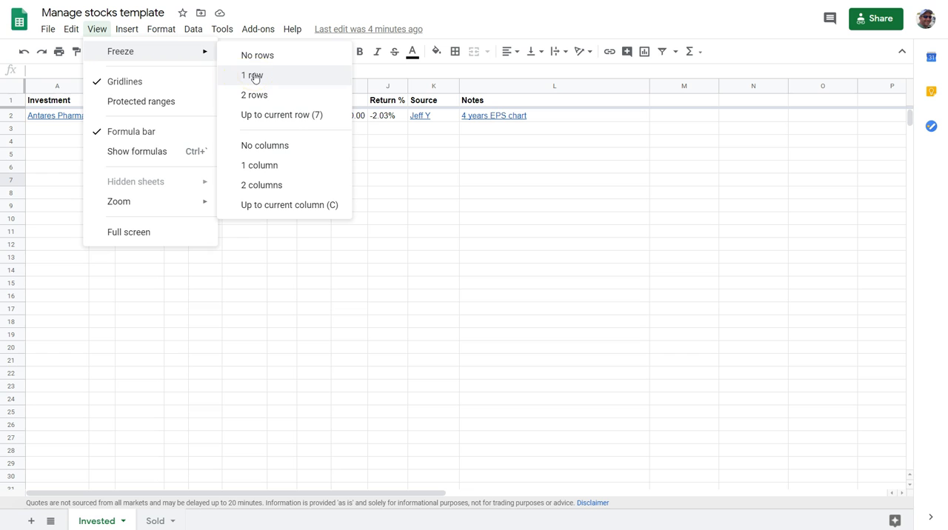
click(37, 165)
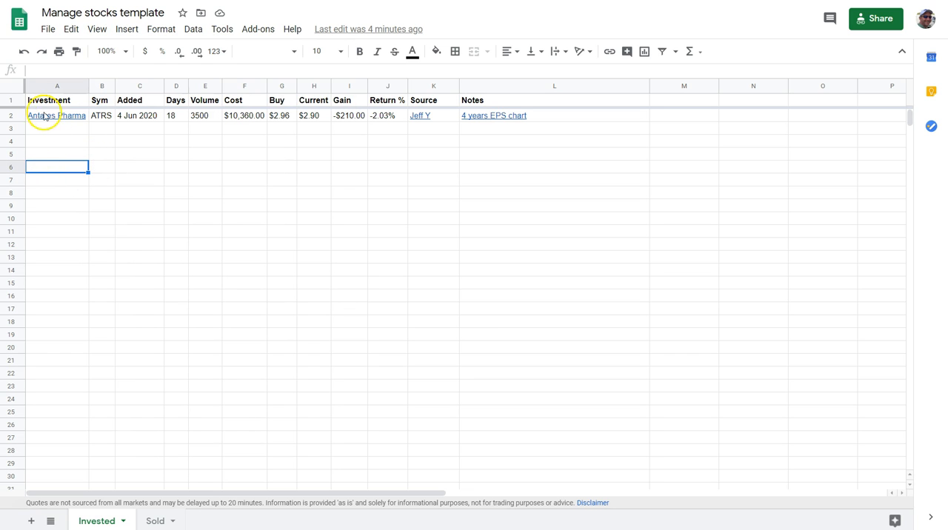
mouse_move(45, 117)
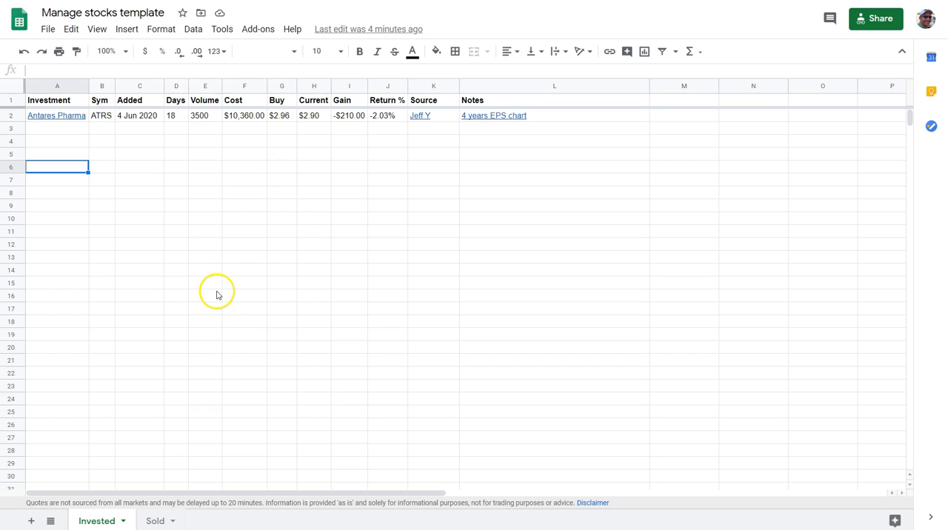
scroll(181, 277, down, 3)
scroll(181, 280, up, 2)
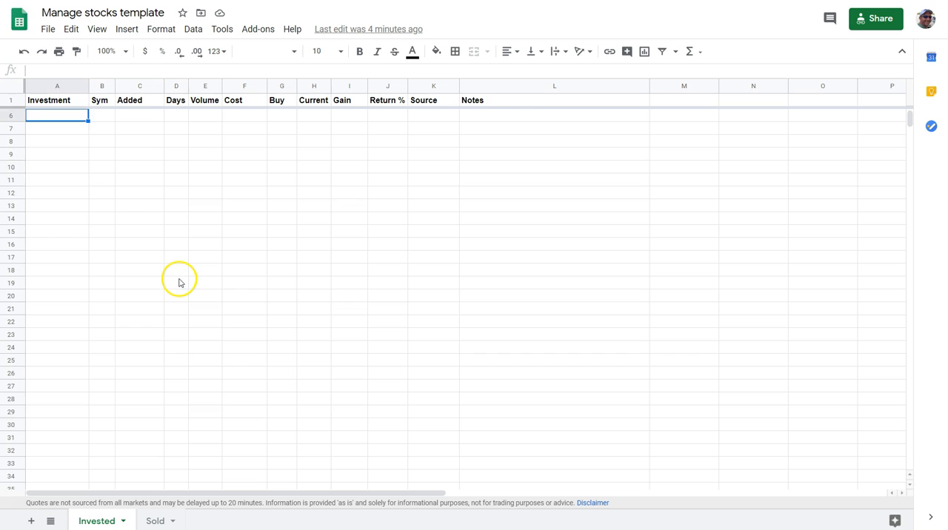
scroll(179, 282, up, 2)
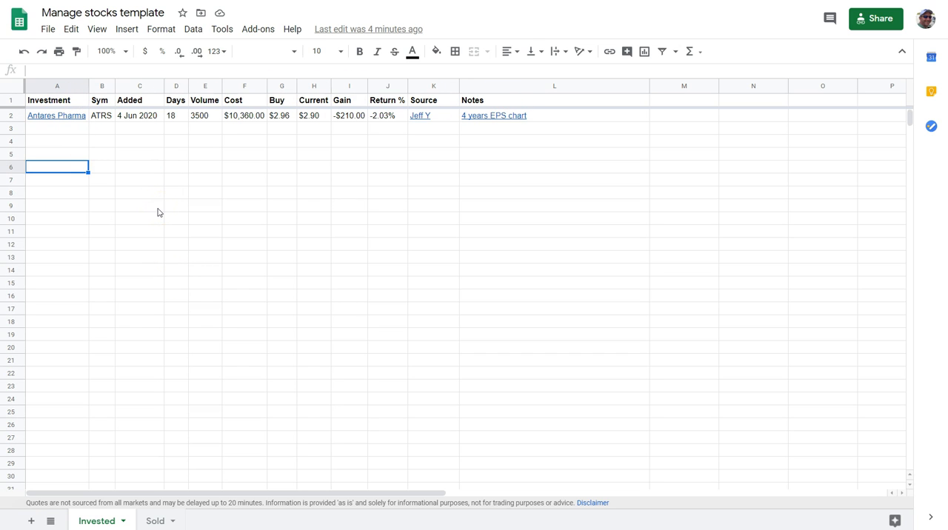
Step: Open the custom date and time formats for the Added column and browse the available formats
click(137, 86)
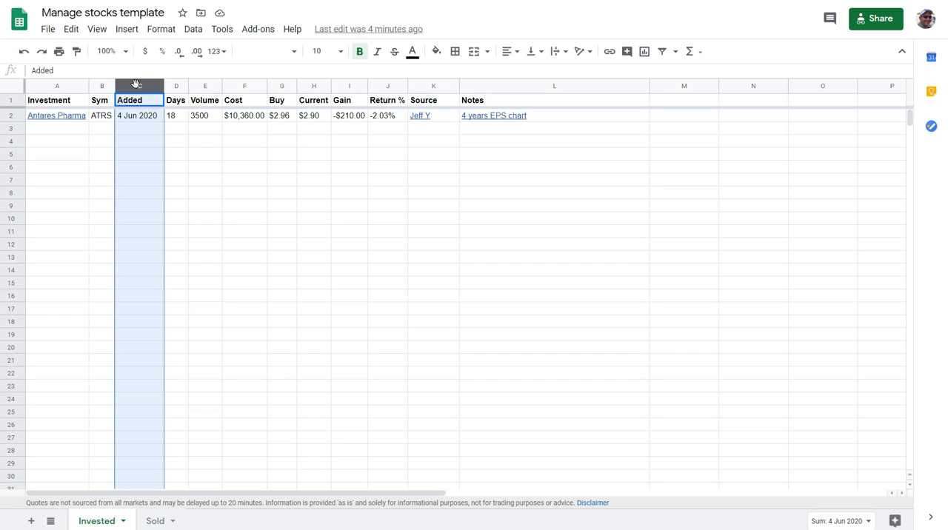
click(161, 30)
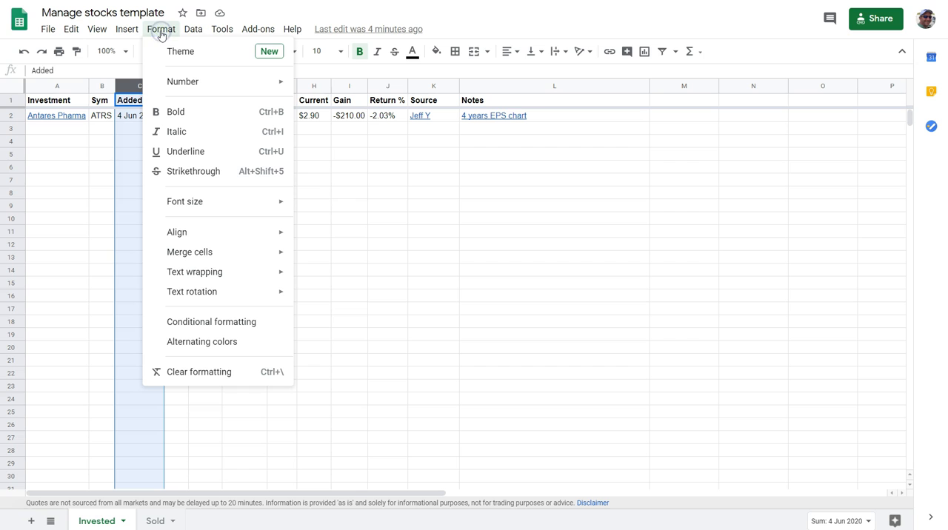
mouse_move(170, 81)
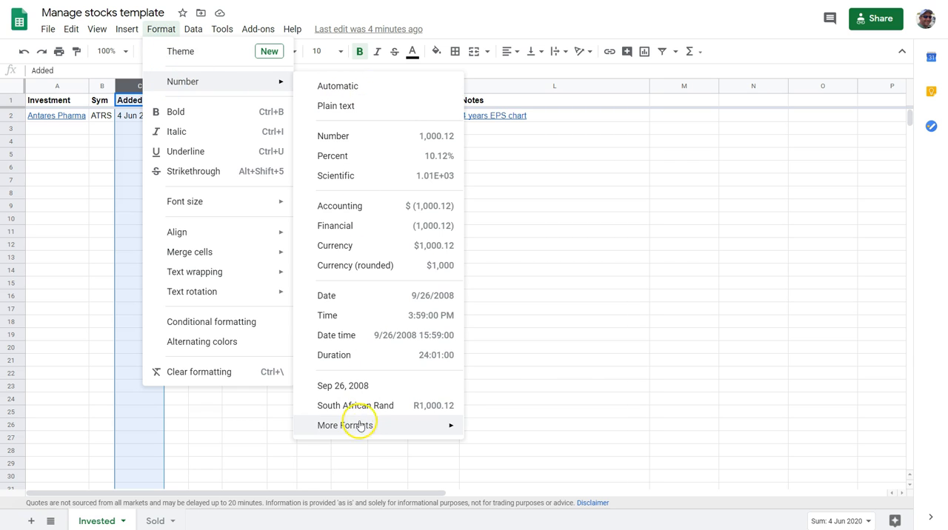
mouse_move(363, 428)
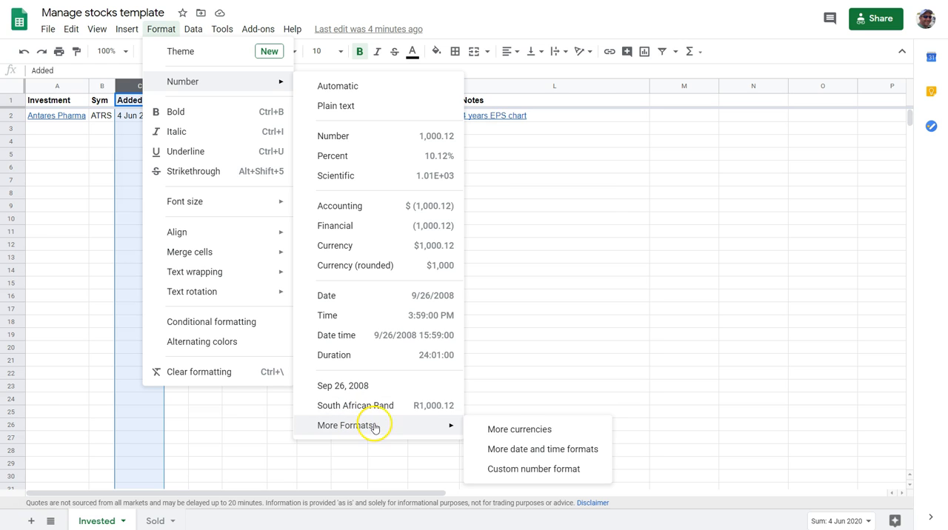
click(500, 449)
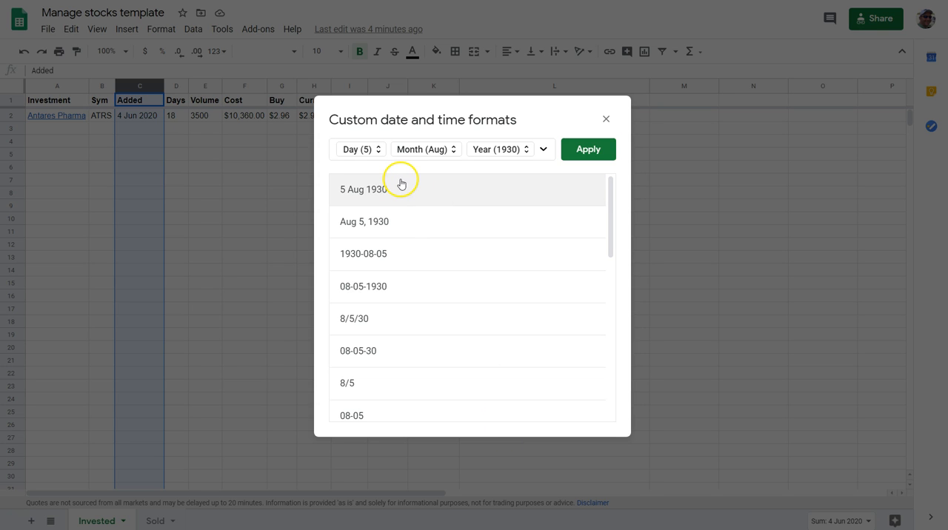
scroll(391, 311, down, 2)
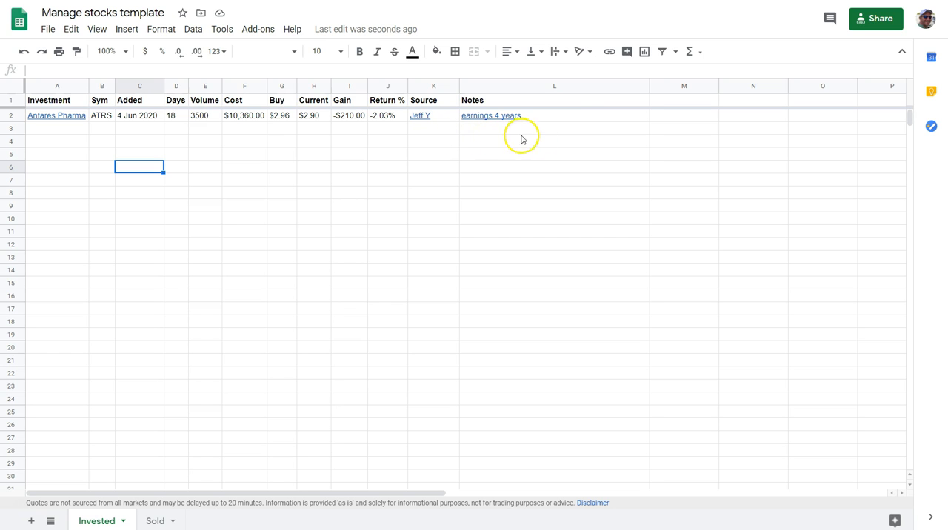
Step: Open the Antares Pharma quote page from its link in A2, go to its Statistics page and copy that page's address
mouse_move(559, 120)
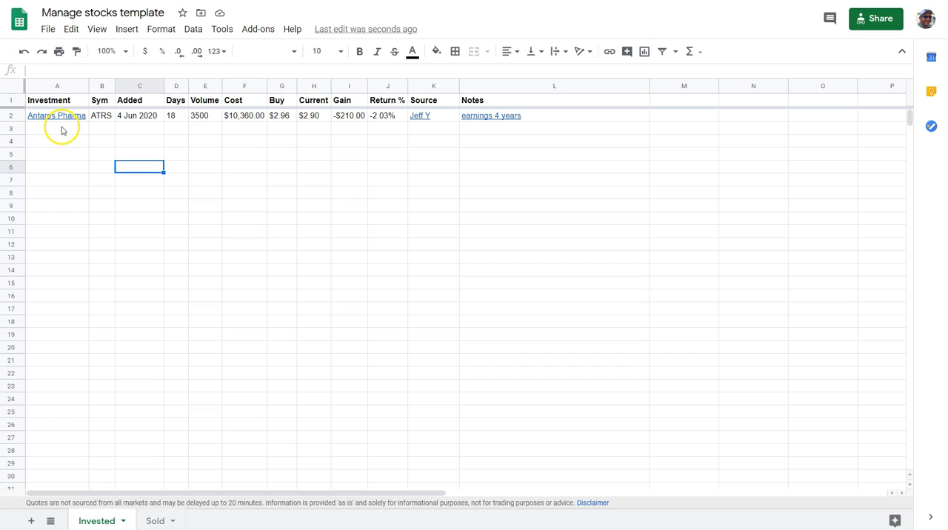
mouse_move(65, 121)
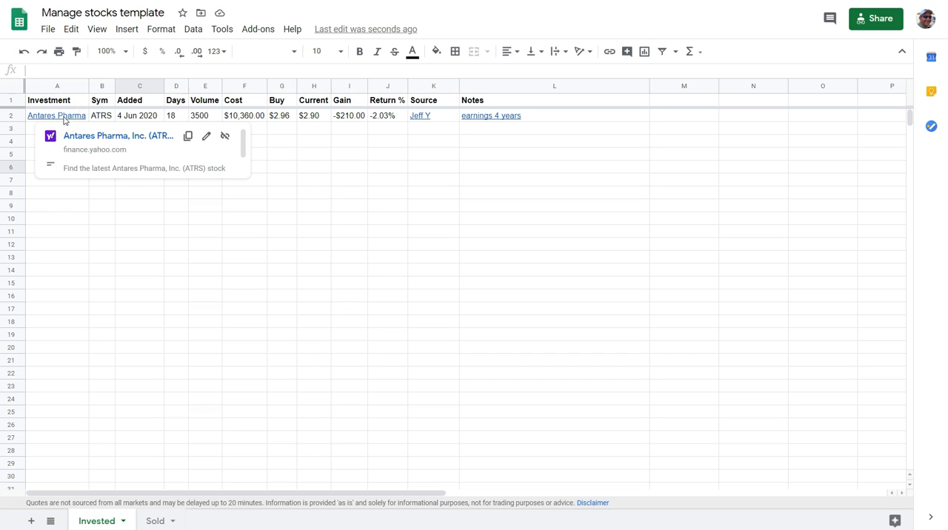
click(76, 137)
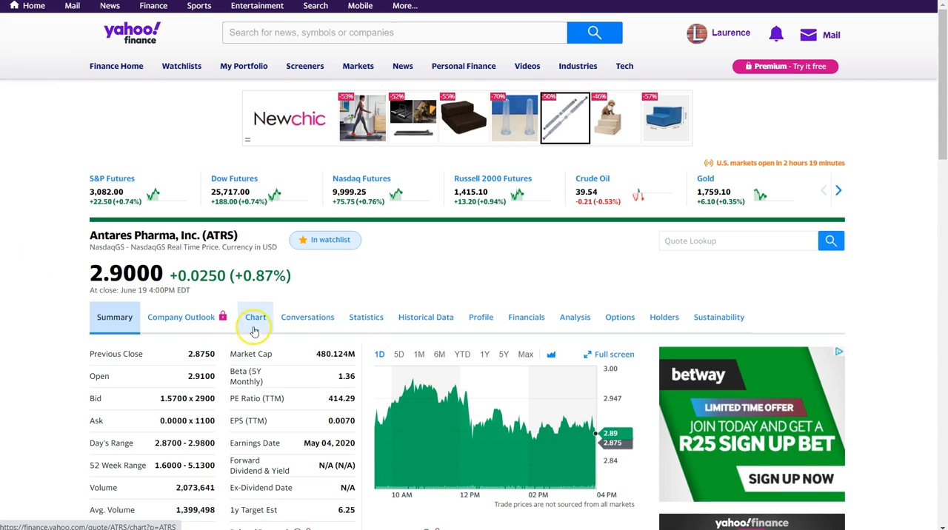
click(371, 318)
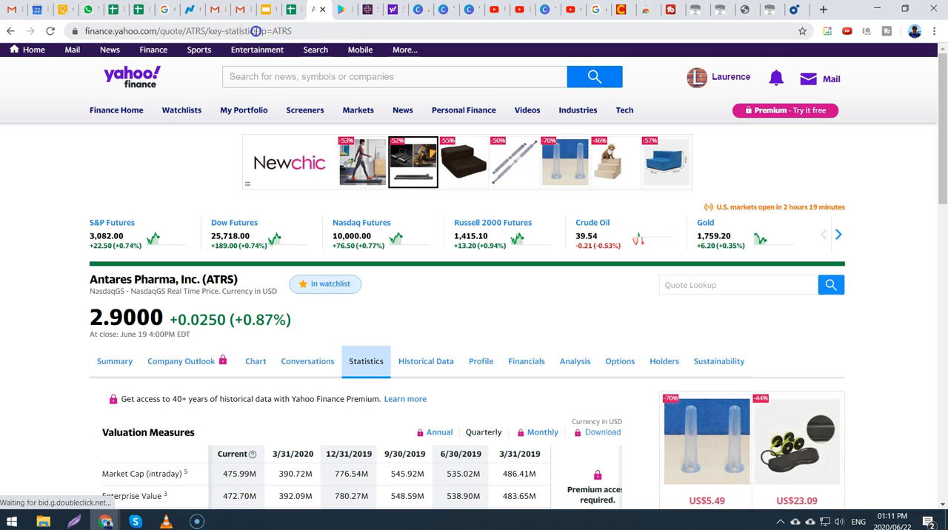
click(257, 31)
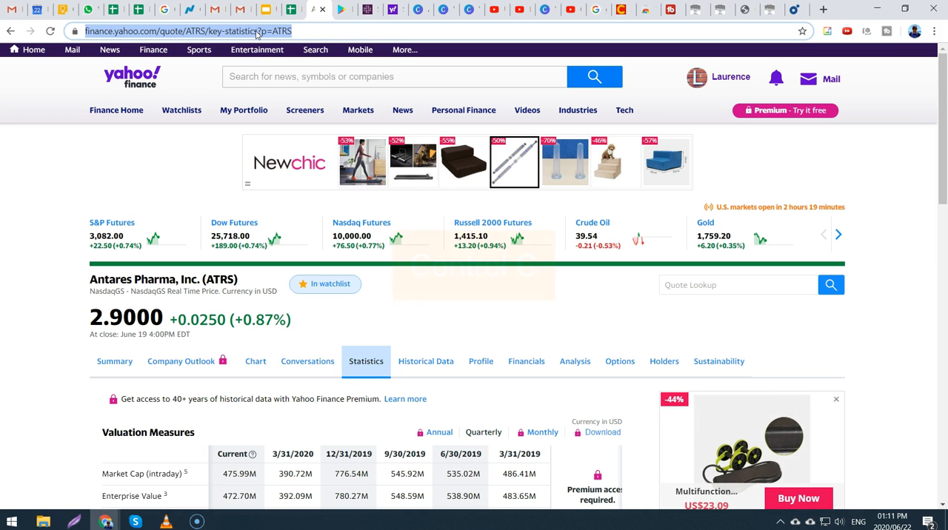
key(ctrl+c)
Step: Switch back to the stocks spreadsheet and replace the Antares Pharma link in A2 with the copied key-statistics address
key(alt+Tab)
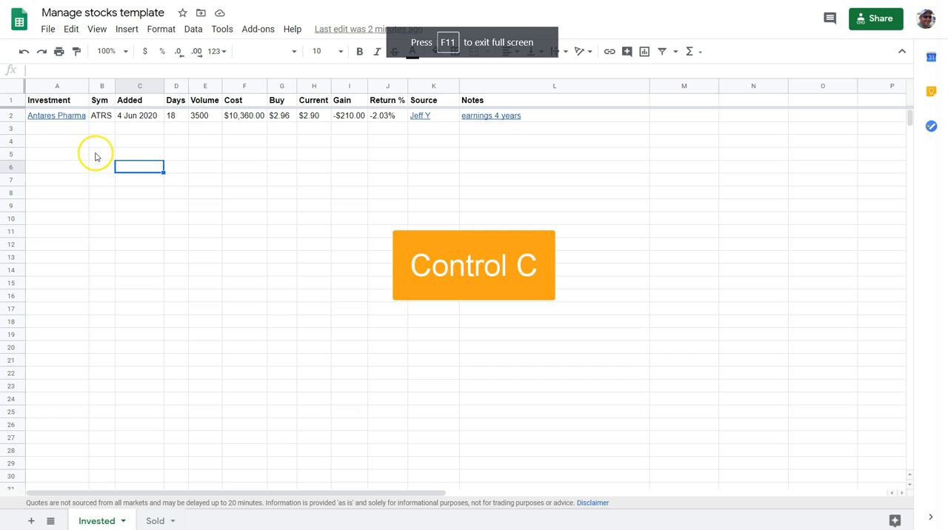
click(74, 116)
key(ctrl+k)
key(ctrl+v)
key(Return)
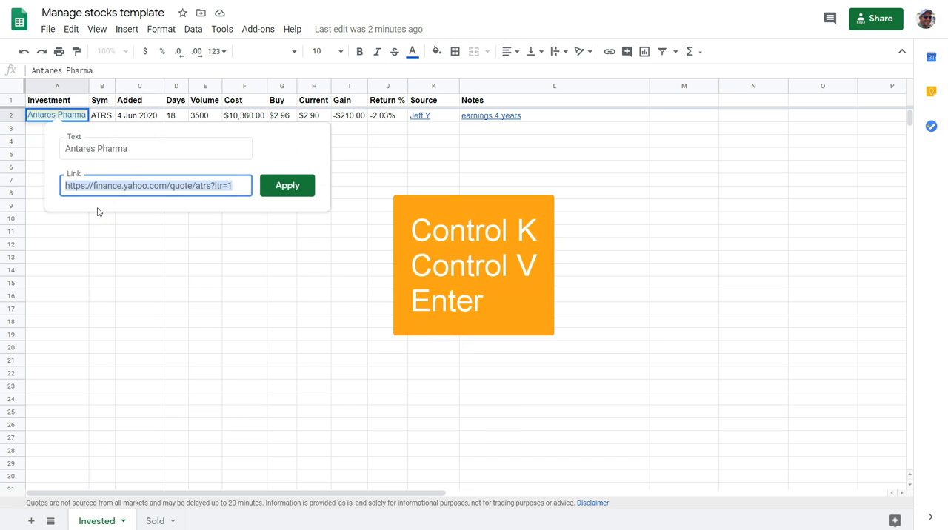
key(ctrl+v)
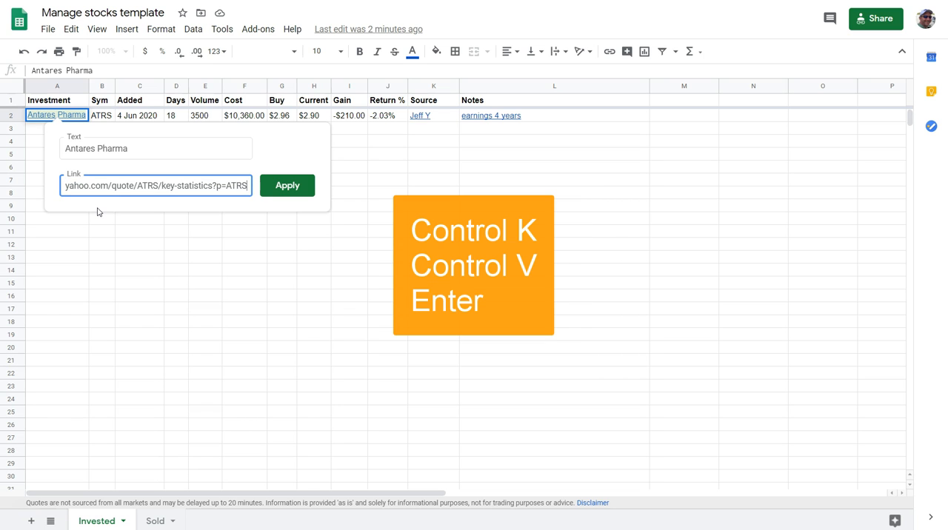
key(Return)
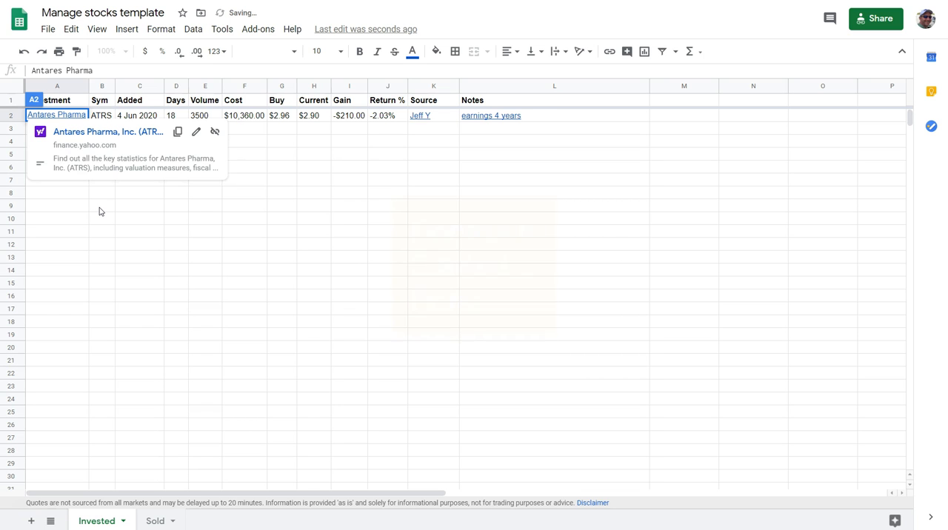
click(100, 210)
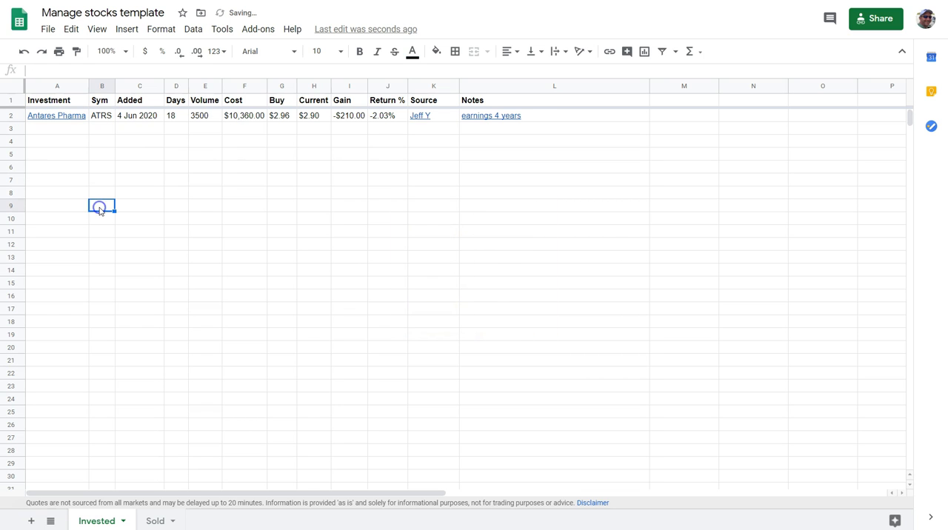
Step: Test the updated Antares Pharma link in A2 by opening its target page
mouse_move(68, 117)
click(77, 136)
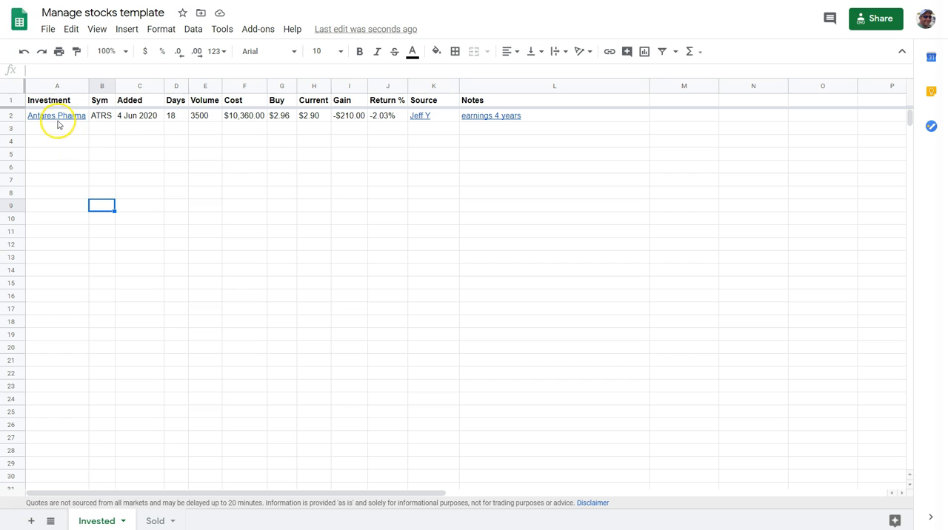
mouse_move(58, 121)
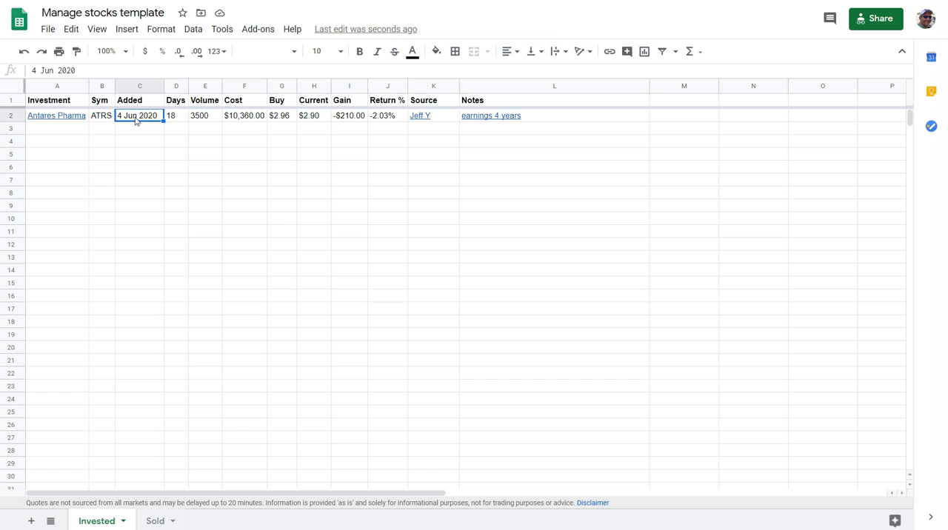
Step: Examine the row 2 contents and formulas for Days, Volume, Cost, Buy, Current, Gain and Return %
click(179, 119)
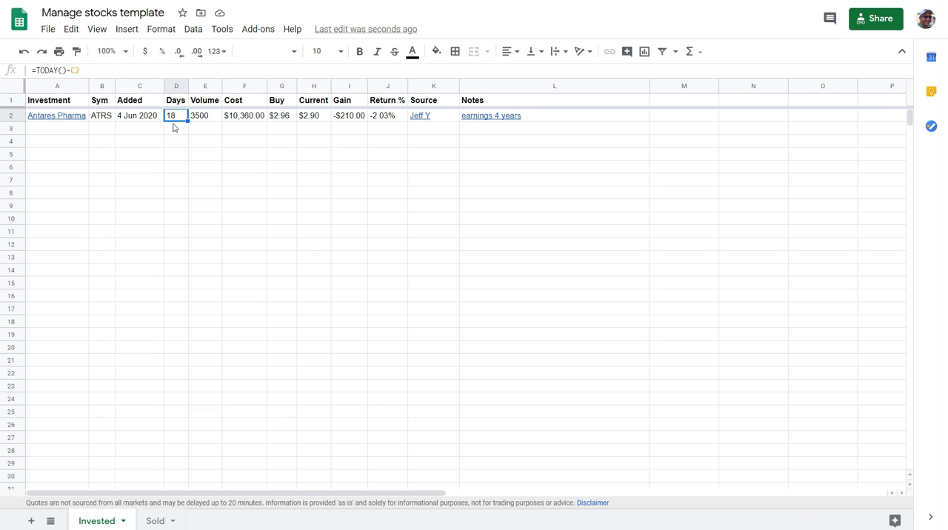
click(204, 116)
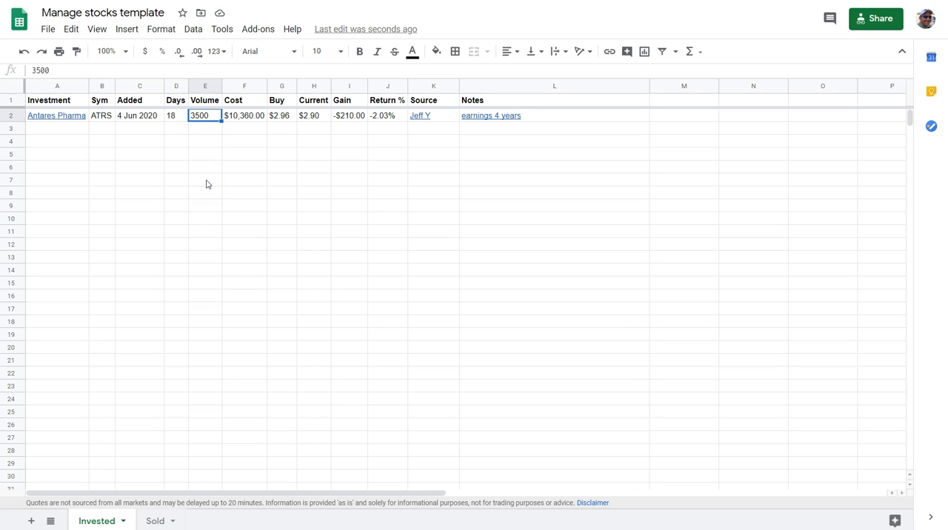
key(Right)
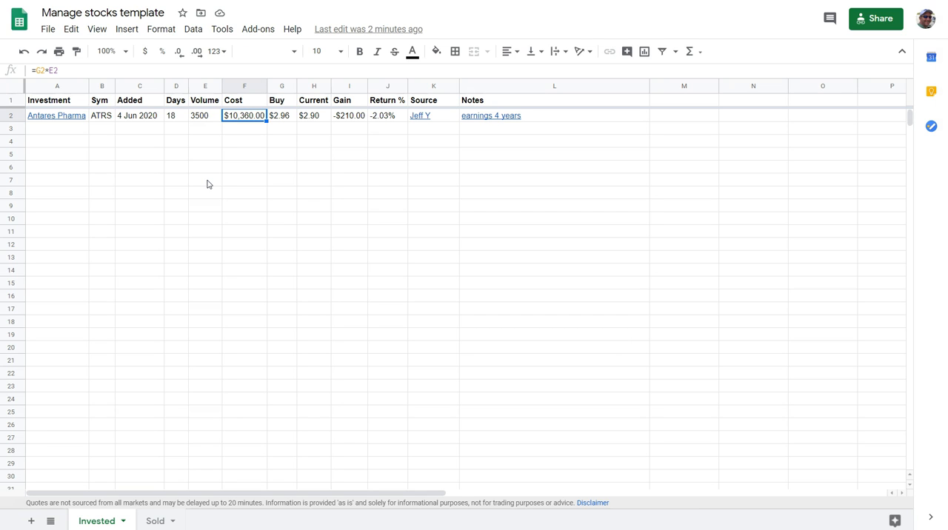
key(Right)
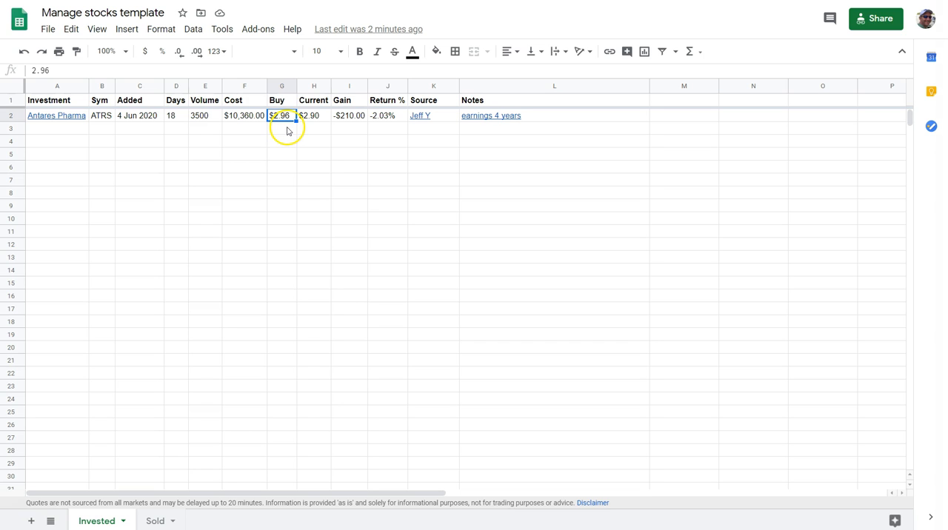
click(248, 120)
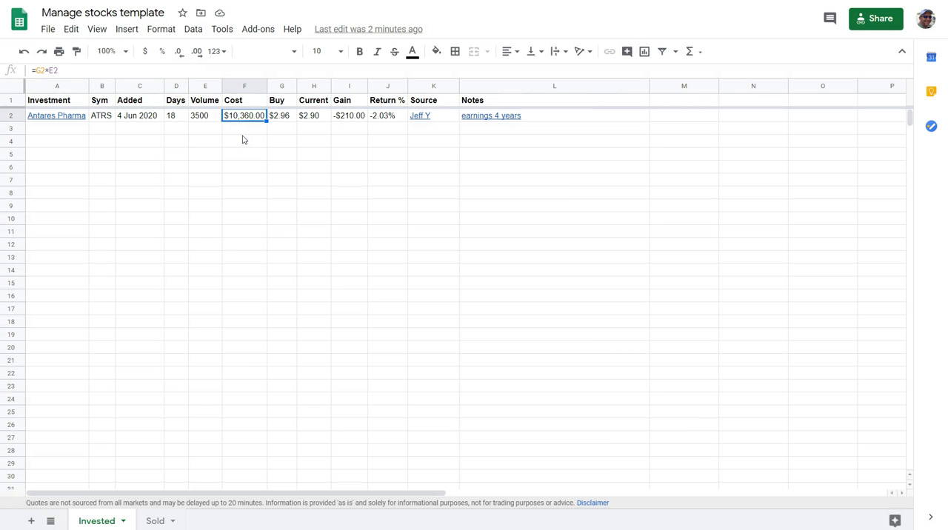
key(Right)
key(Right)
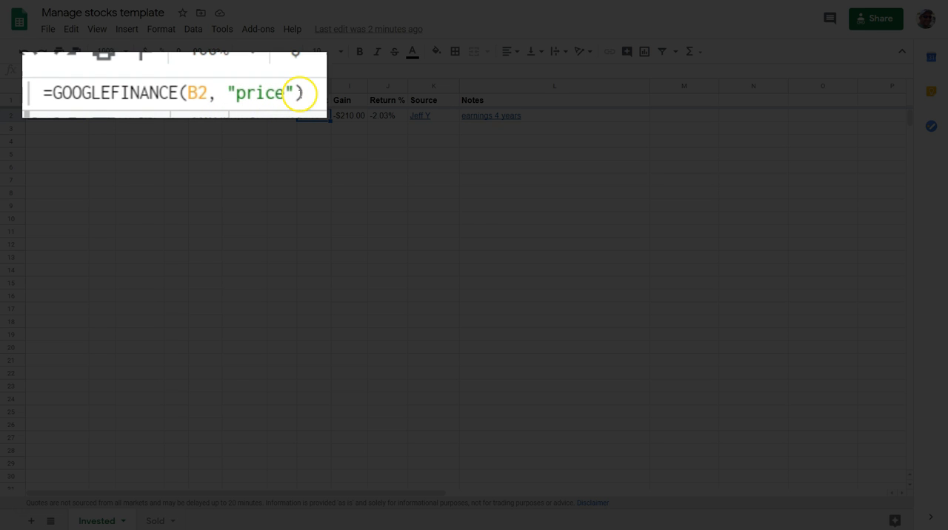
click(324, 151)
click(322, 118)
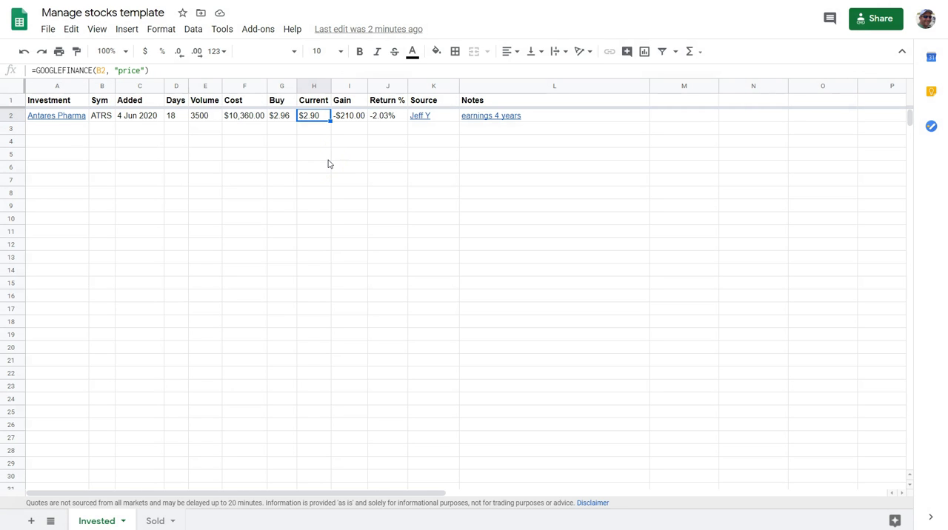
key(Right)
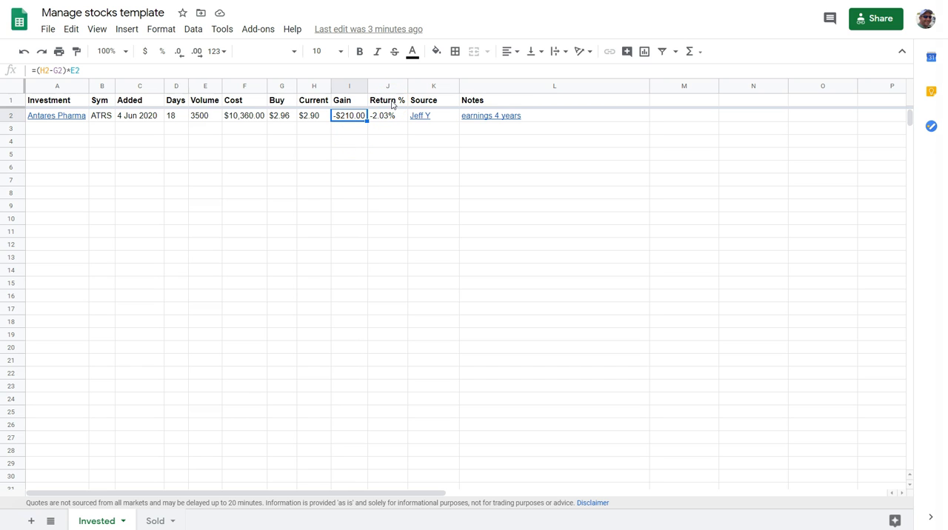
click(390, 120)
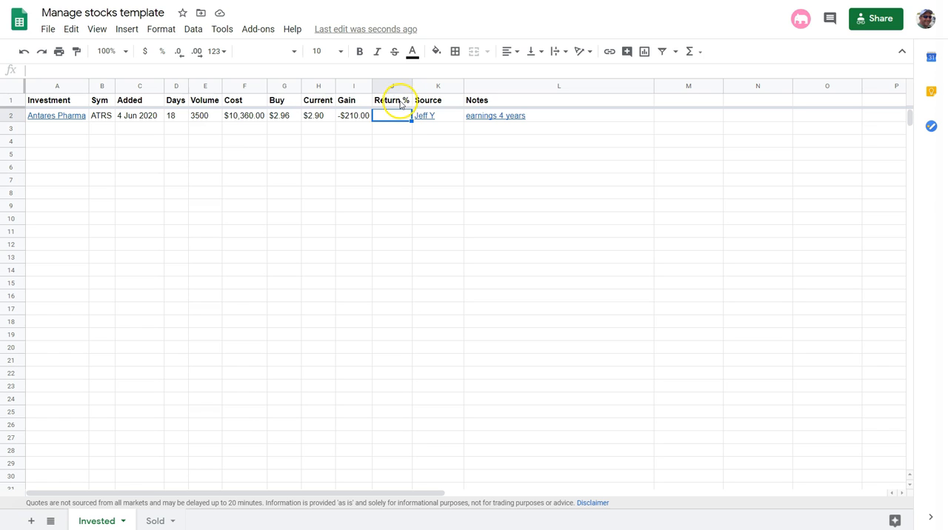
Step: Format the whole Return % column as percent and select cell J2
click(392, 86)
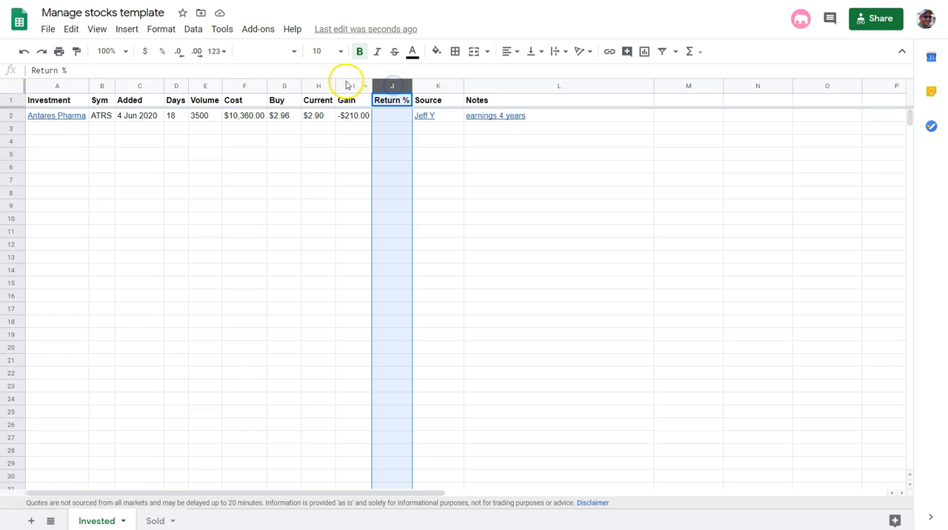
click(162, 54)
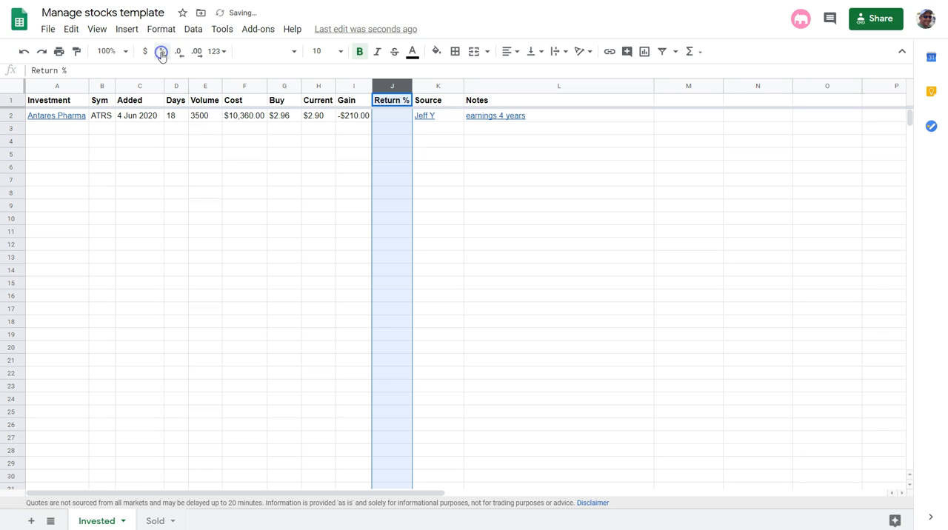
click(384, 117)
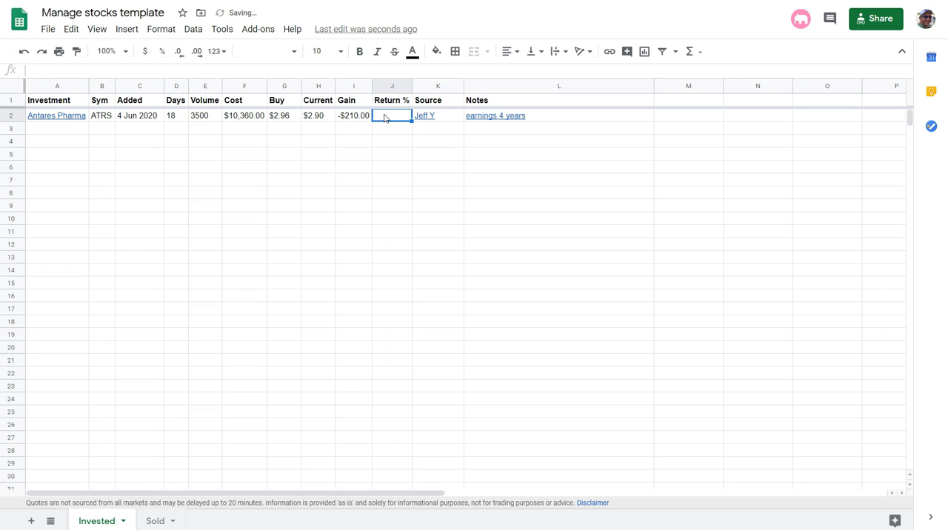
Step: Enter the formula =(H2-G2)/G2 in J2 to calculate the Antares Pharma return percentage
text(=(H2-G2)/G2)
key(Return)
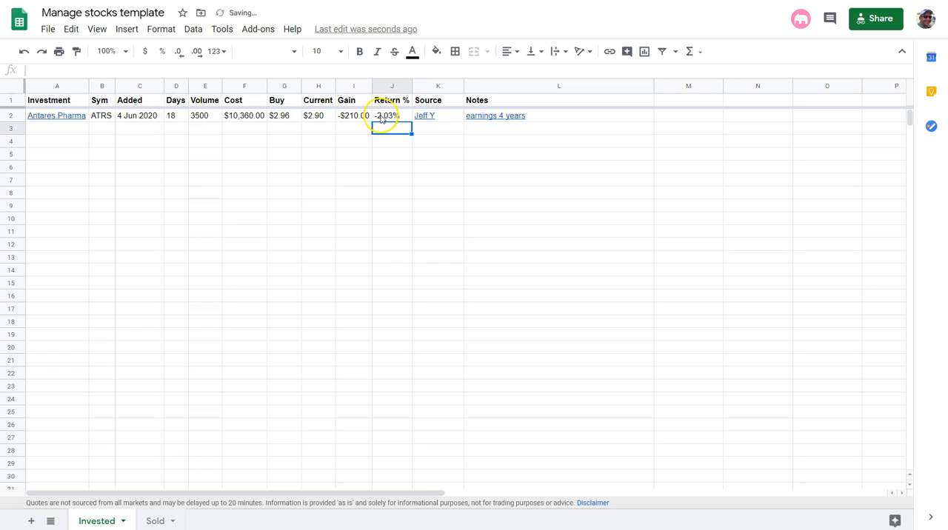
click(387, 117)
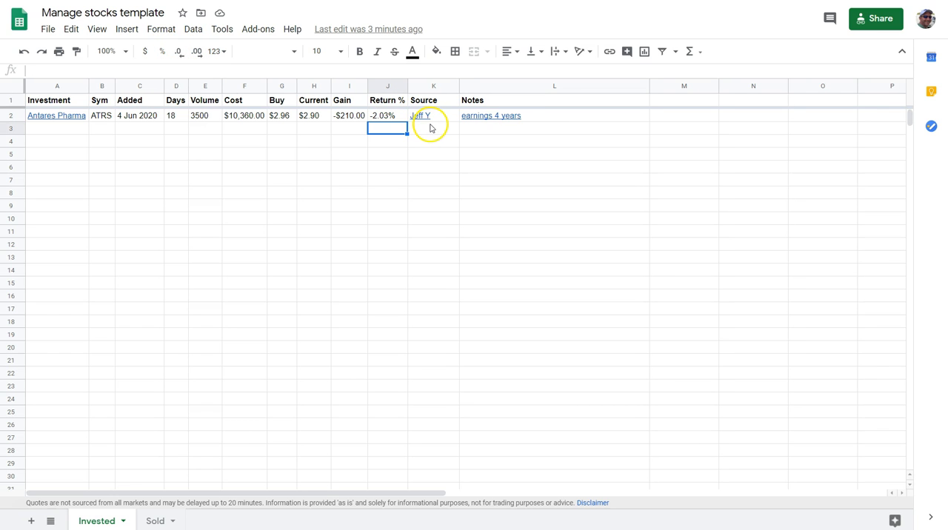
Step: Open the Source link in K2 to view the linked PDF report and return to the spreadsheet
mouse_move(430, 126)
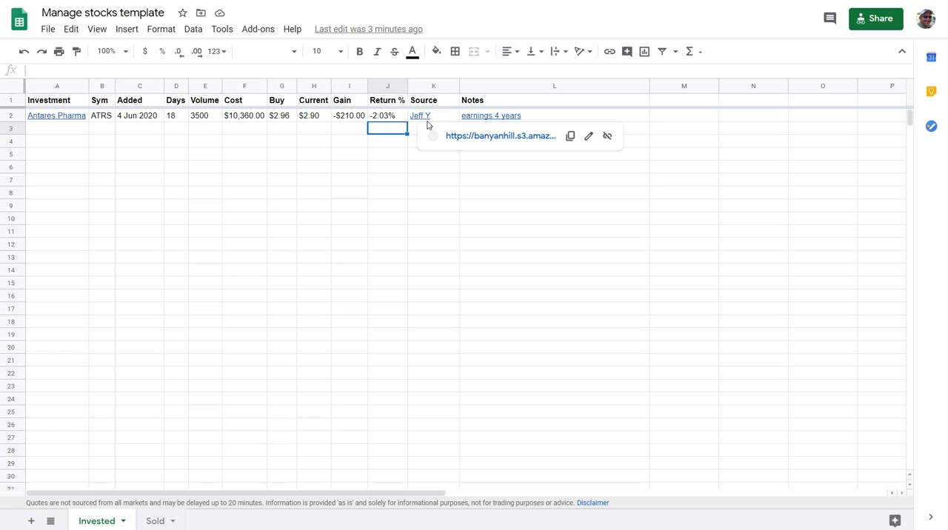
click(470, 136)
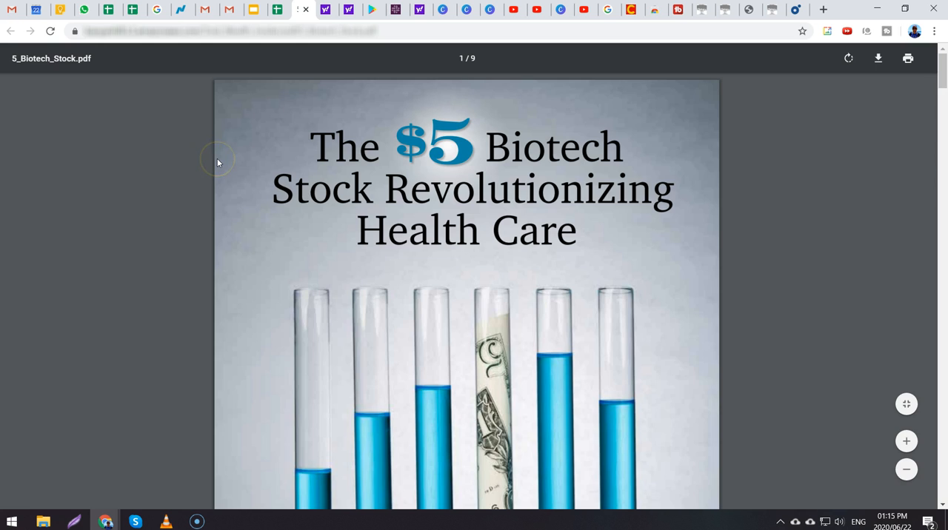
key(ctrl+shift+Tab)
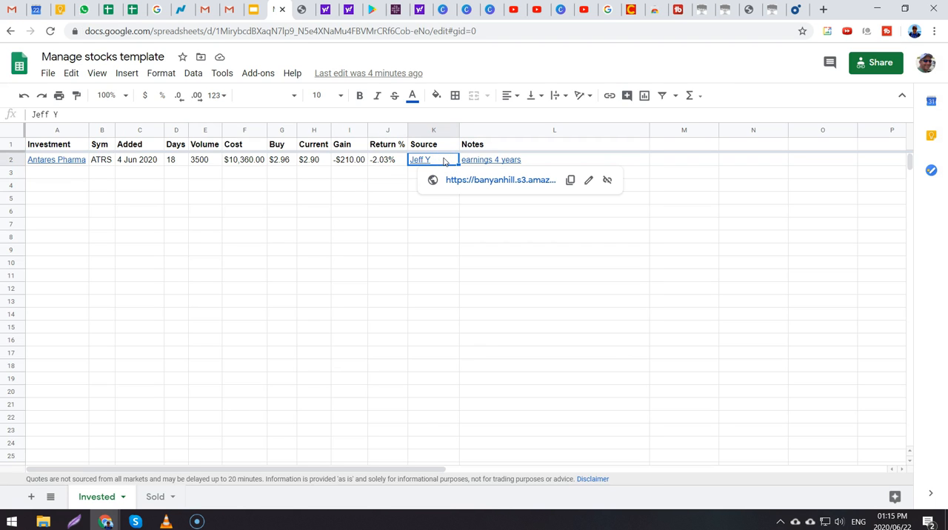
click(427, 164)
Step: Open the Notes link in L2, examine the quarterly earnings and yearly forecast tables on Nasdaq, and return to the spreadsheet
click(483, 224)
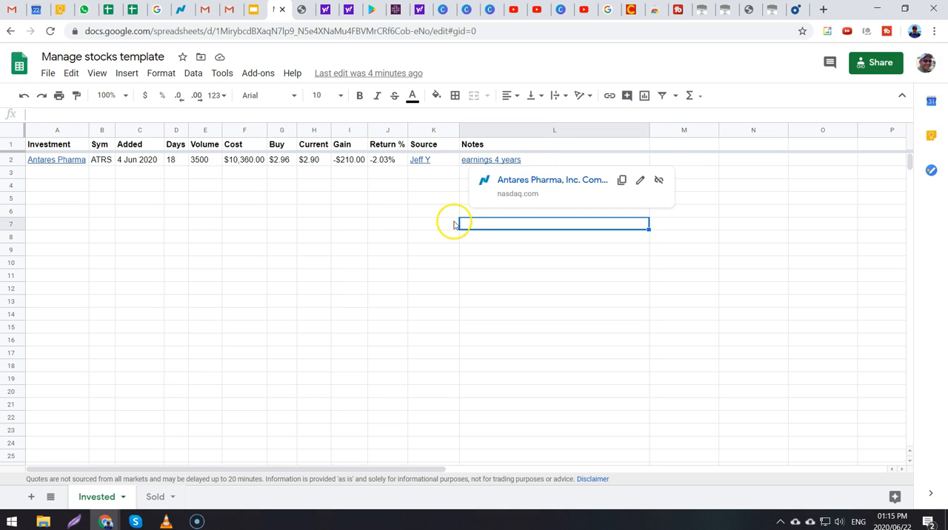
click(510, 181)
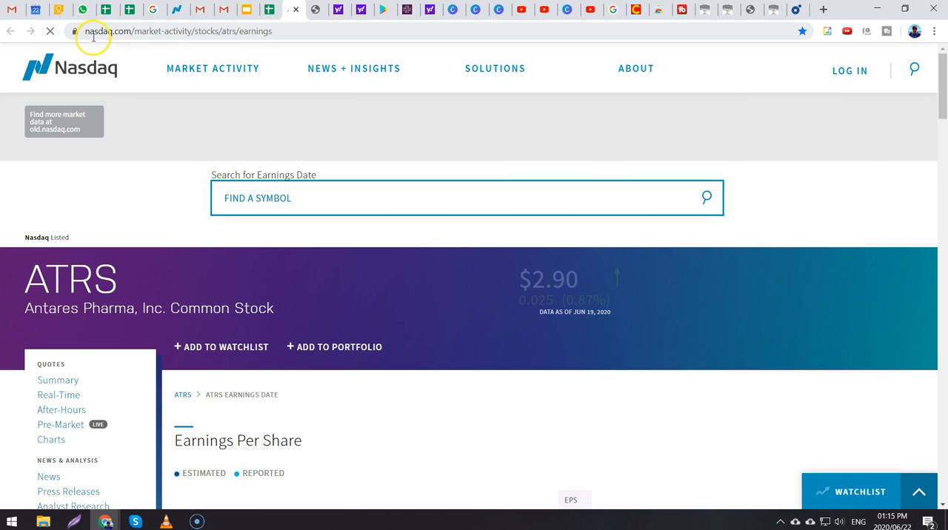
mouse_move(203, 61)
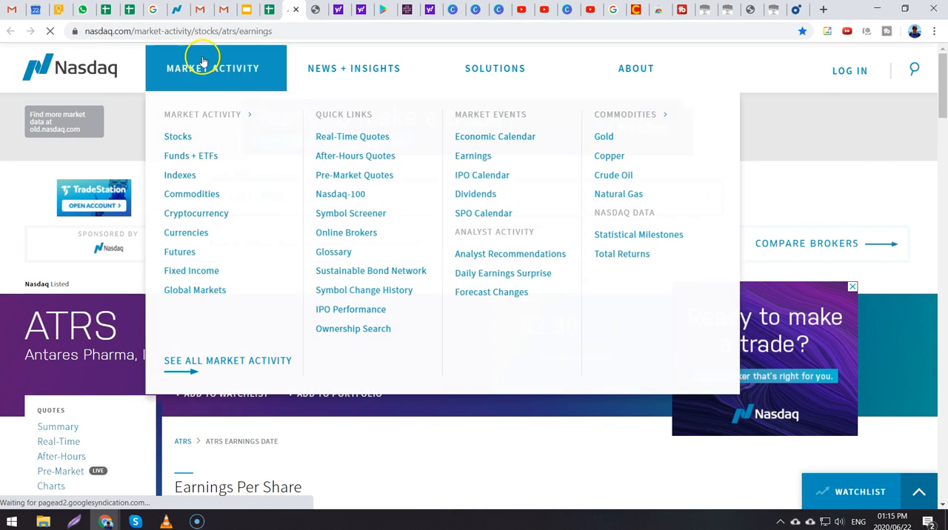
scroll(194, 218, down, 1)
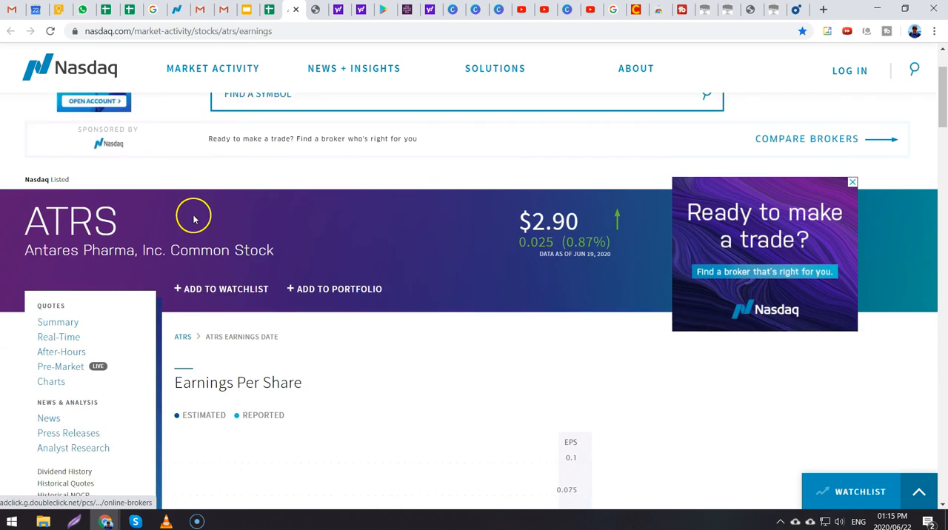
scroll(194, 219, down, 8)
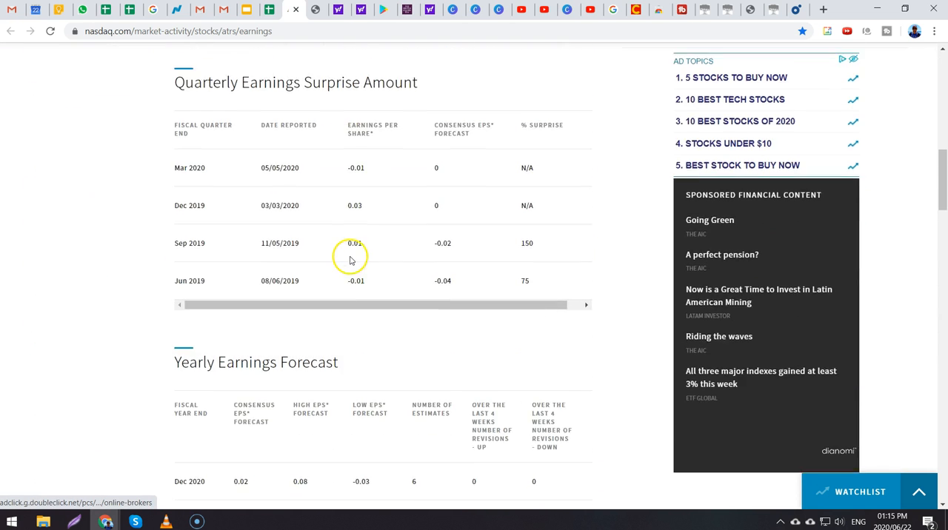
scroll(350, 260, down, 3)
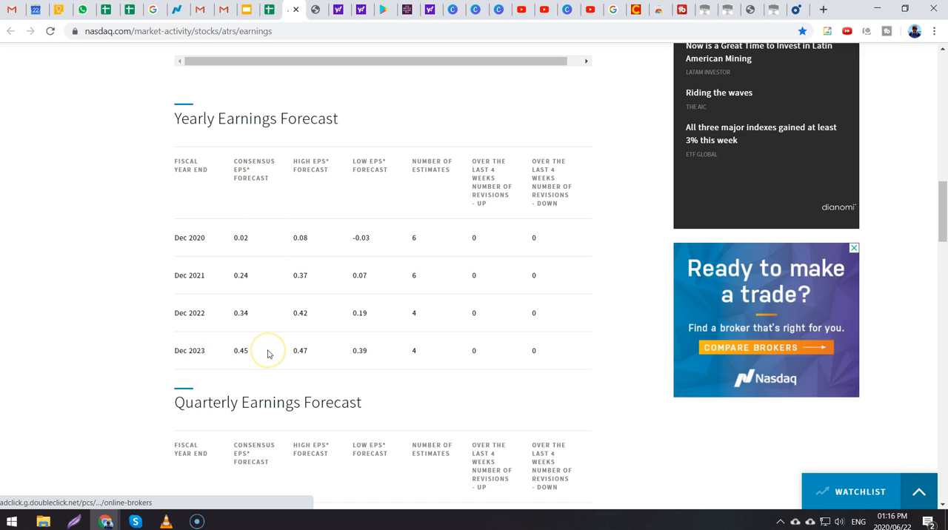
scroll(348, 321, up, 1)
key(ctrl+shift+Tab)
Step: Enter Netflix in A3 as the second investment
click(124, 226)
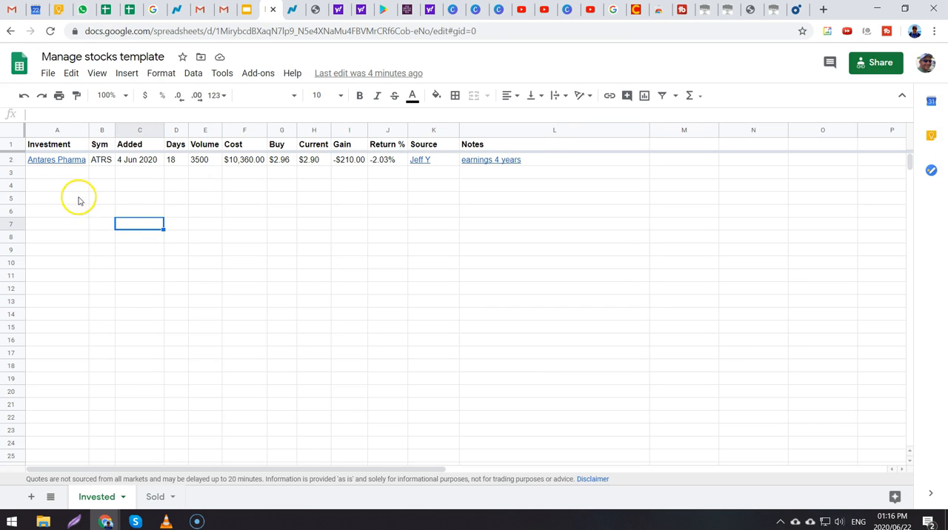
click(55, 174)
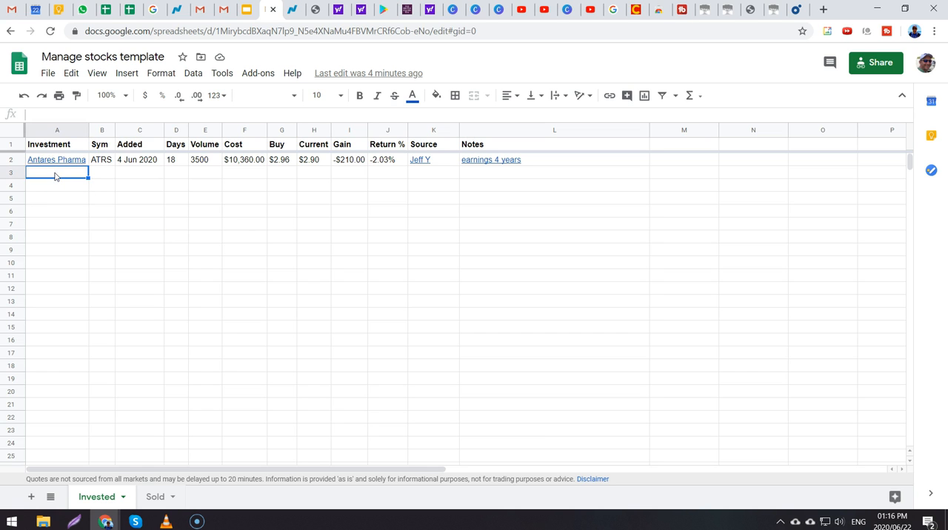
text(Netflix)
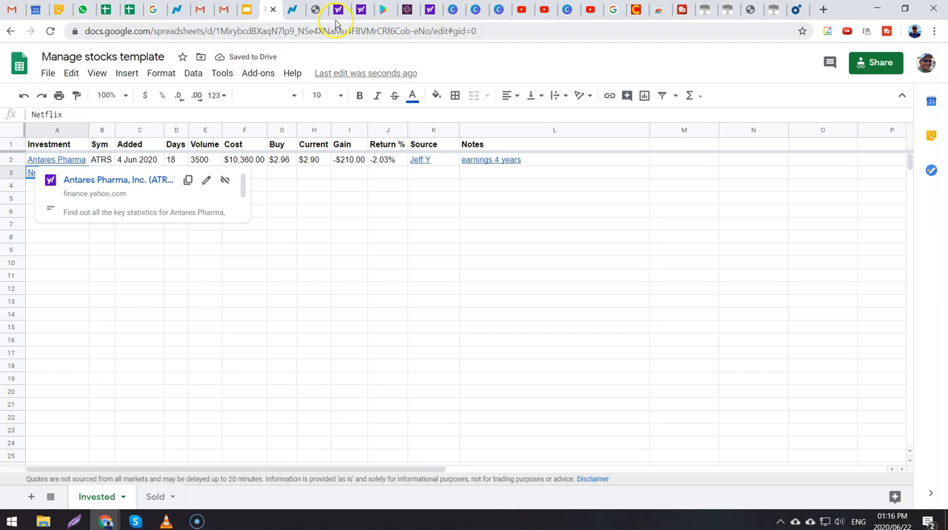
Step: Switch to Yahoo Finance, search for netflix and copy the address of its quote page
click(339, 10)
click(288, 77)
text(netflix)
key(Return)
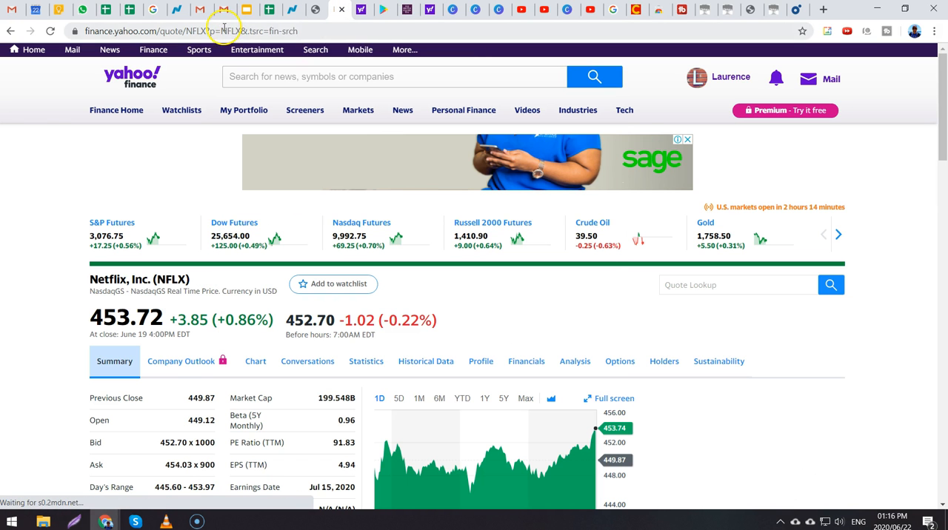
click(225, 31)
key(ctrl+c)
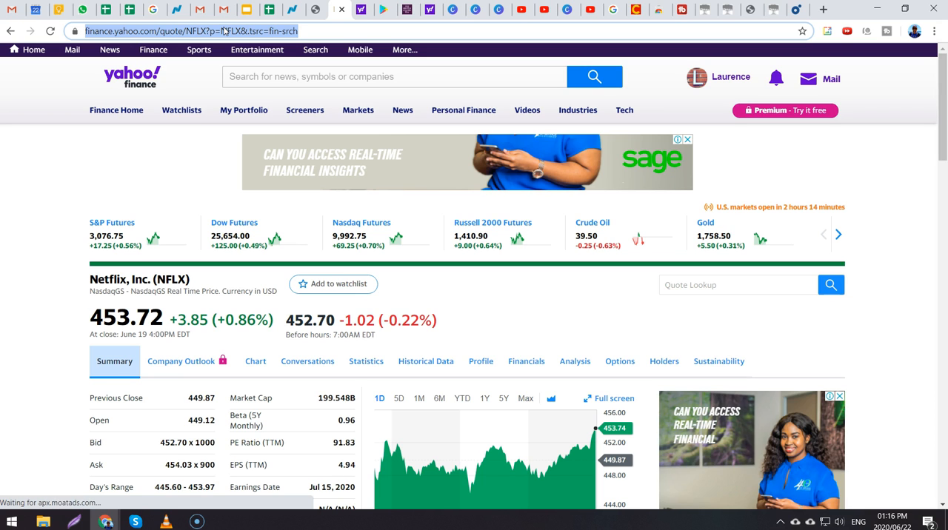
Step: Switch back to the stocks spreadsheet and set the Netflix link in A3 to the copied quote page address
click(268, 9)
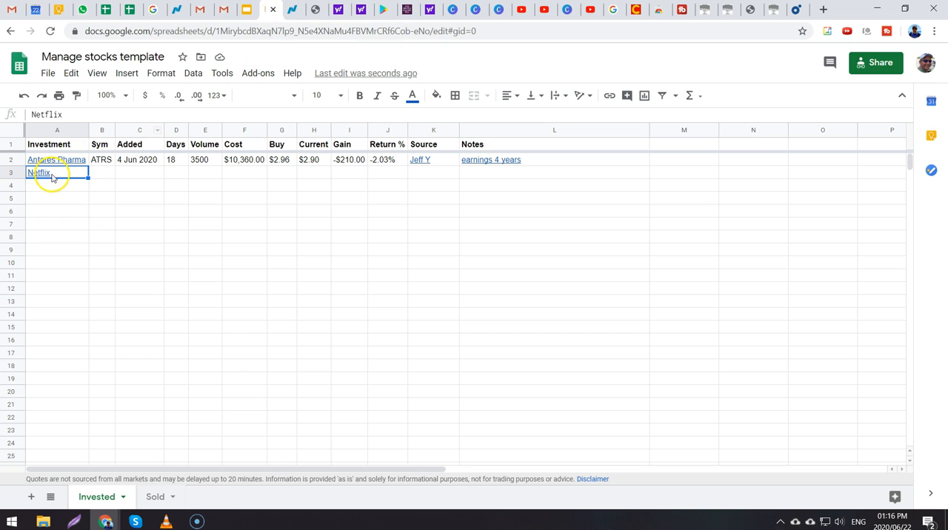
key(ctrl+k)
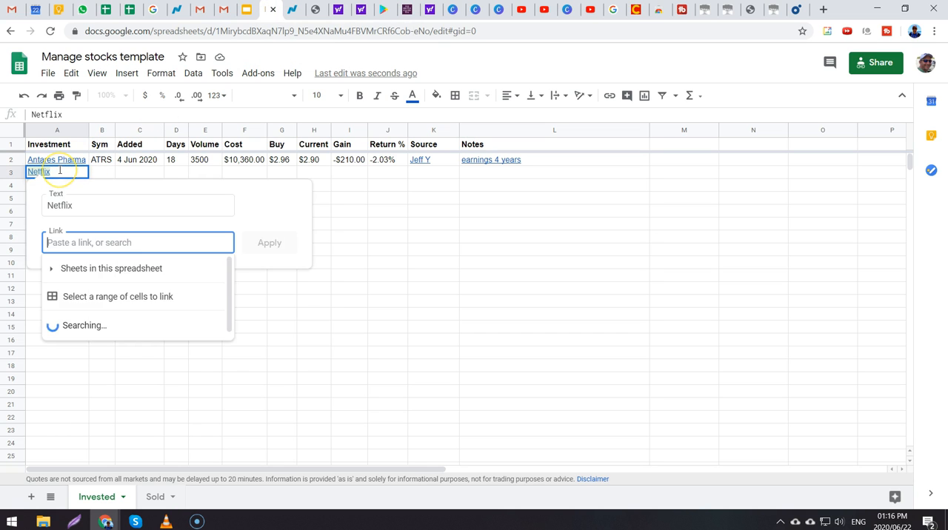
key(ctrl+v)
key(Return)
key(Down)
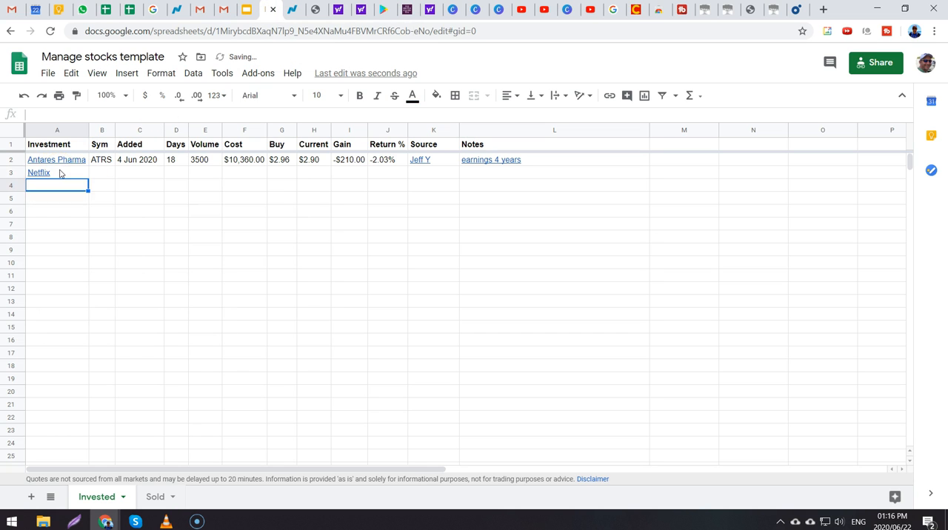
Step: Open the Netflix link in A3 to look up its ticker symbol and enter NFLX in B3
mouse_move(44, 176)
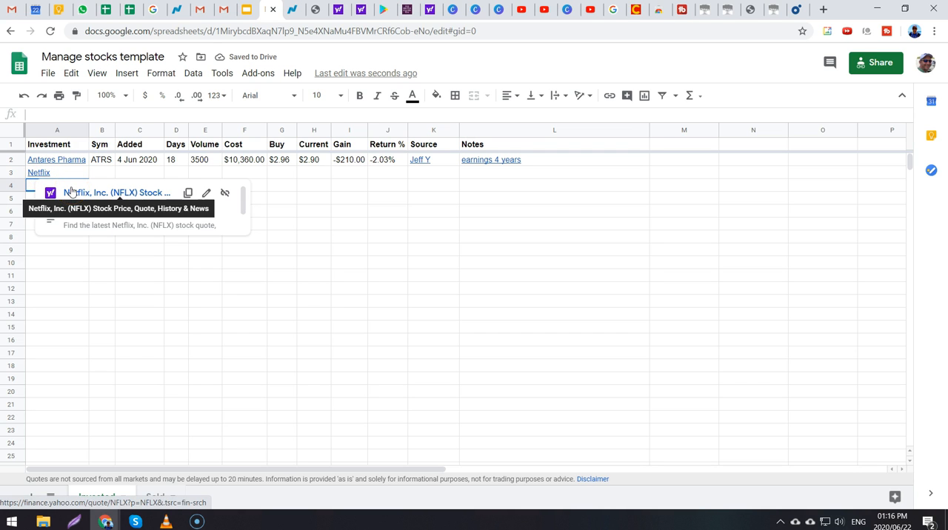
click(72, 192)
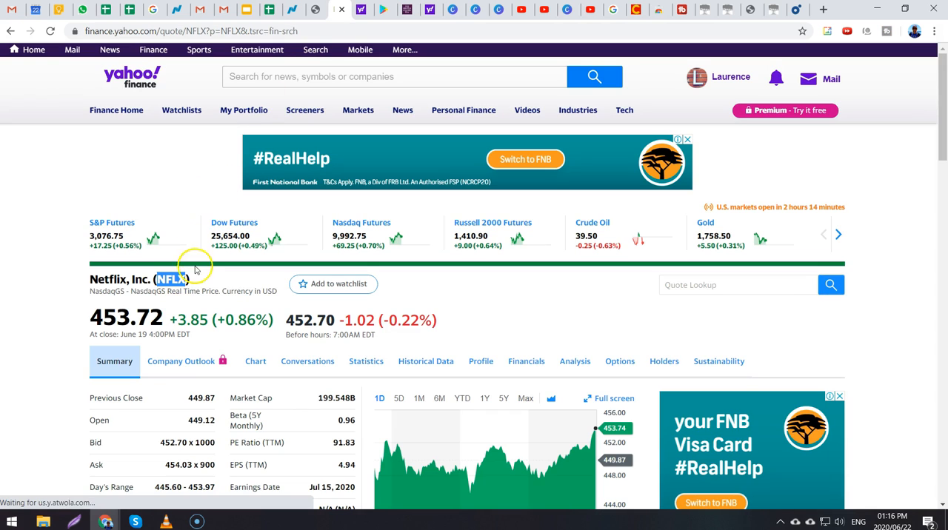
click(270, 12)
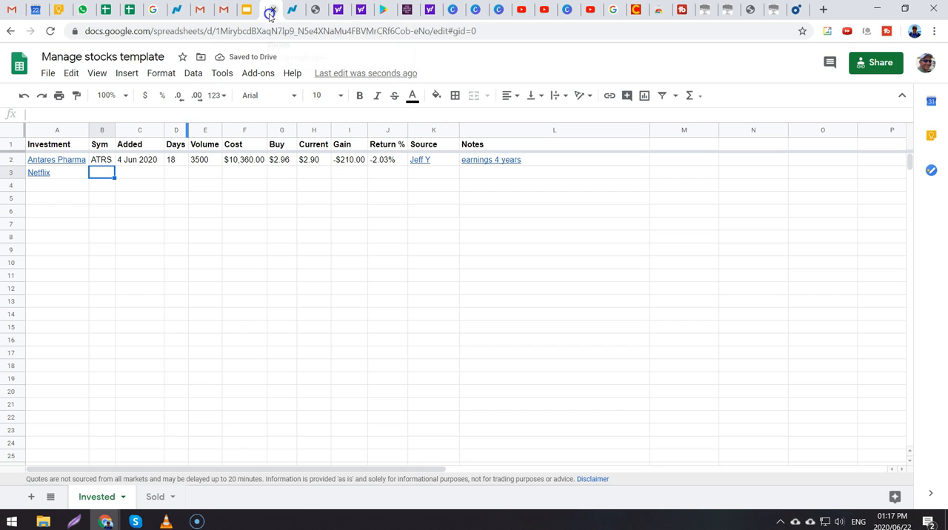
text(NFL)
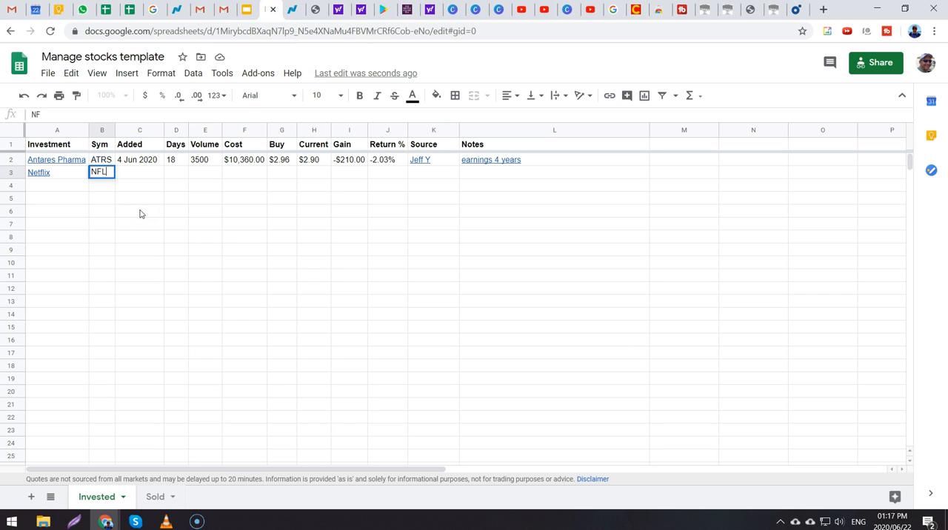
text(X)
Step: Copy the Antares Pharma cells from Added to Return % (C2:J2) into the Netflix row starting at C3
key(Up)
key(Right)
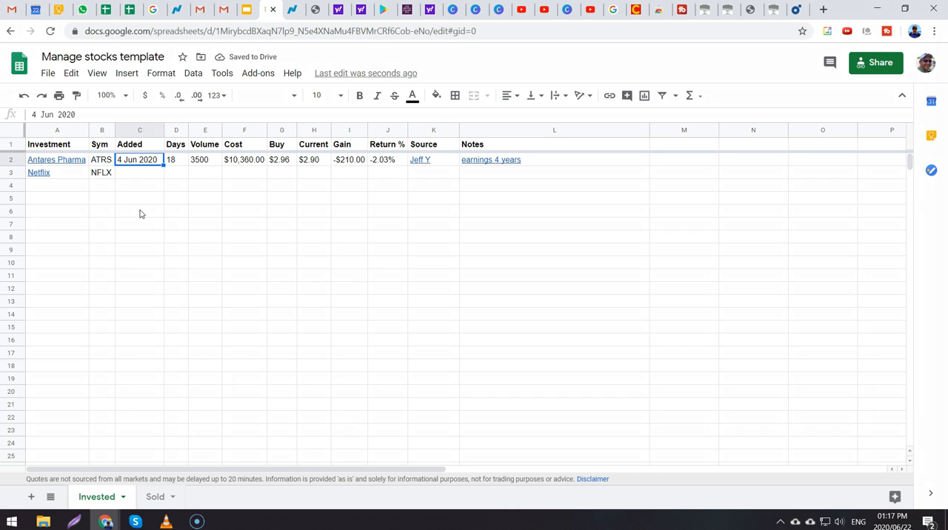
key(shift+Right)
key(shift+Right)
key(shift+Right)
key(shift+Right)
key(shift+Right)
key(shift+Right)
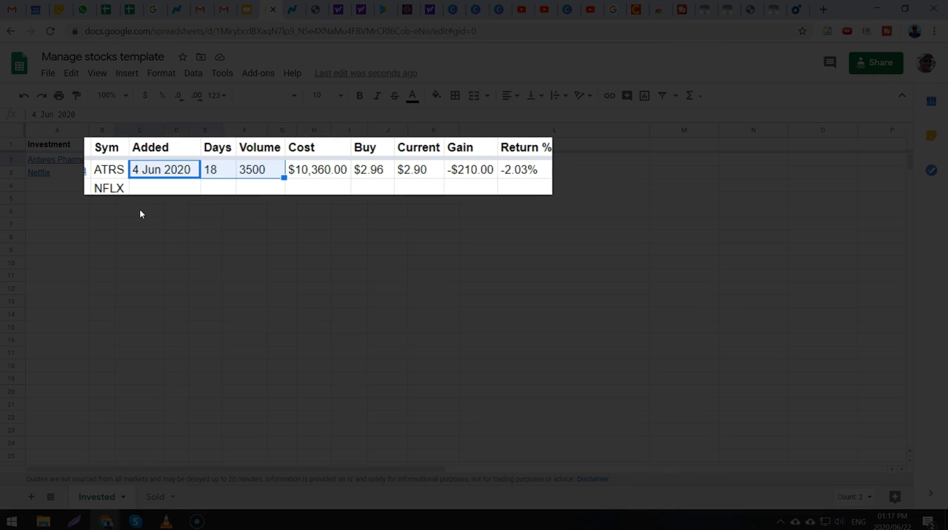
key(shift+Right)
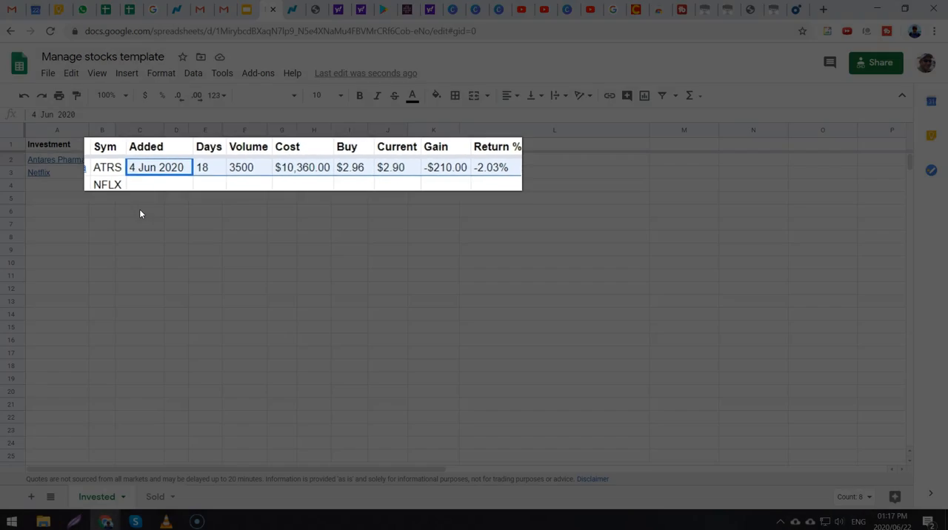
key(ctrl+c)
key(Down)
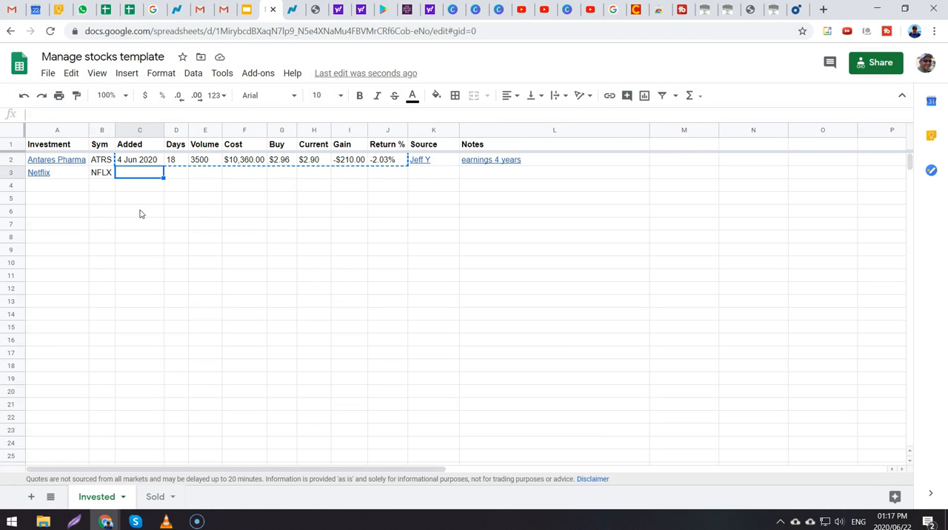
key(ctrl+v)
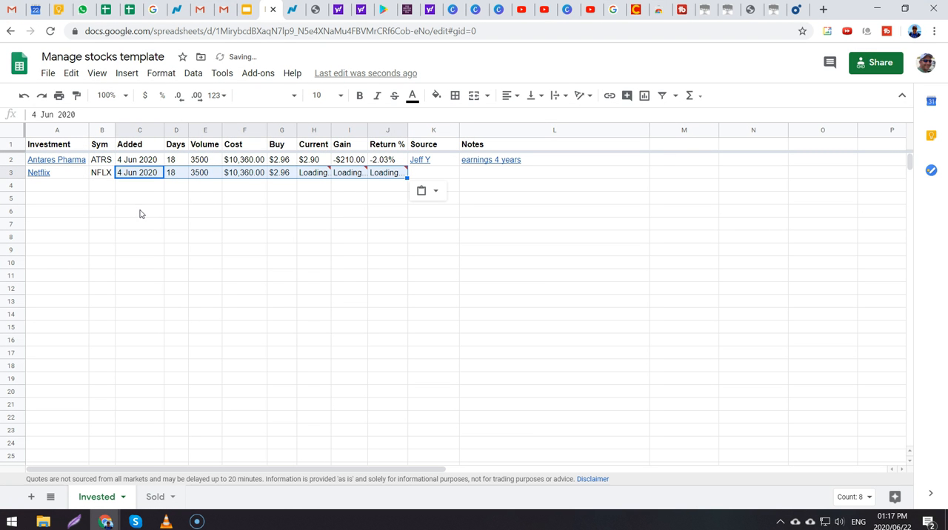
Step: Set the Netflix Added date in C3 to 22 June 2020
click(139, 214)
click(136, 173)
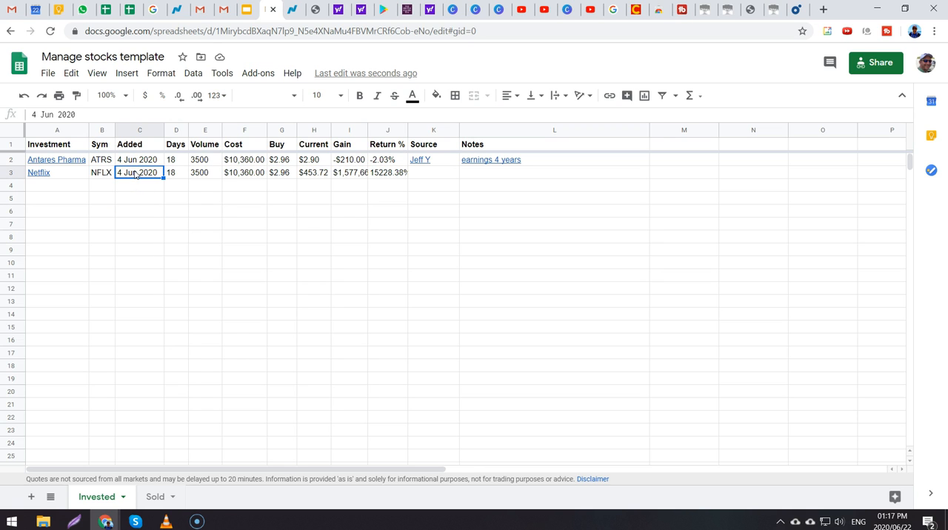
text(22)
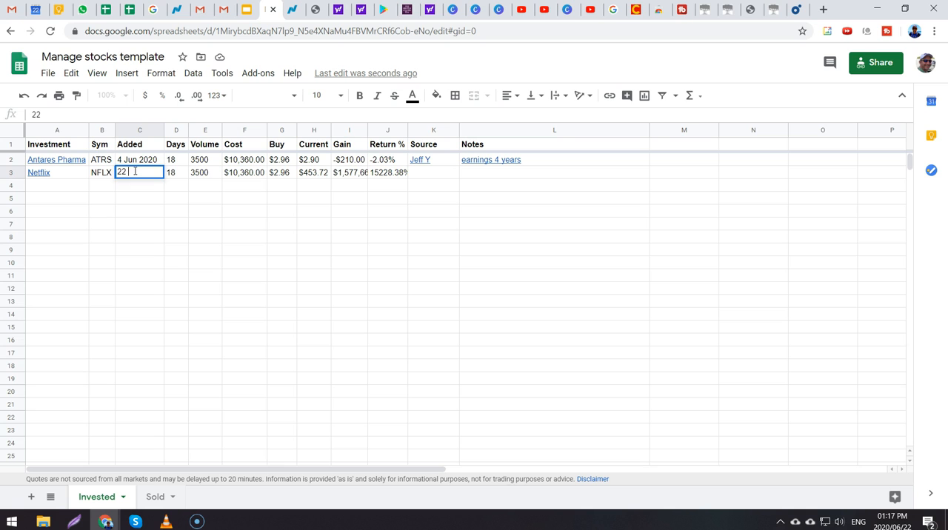
text( june)
key(Return)
key(Up)
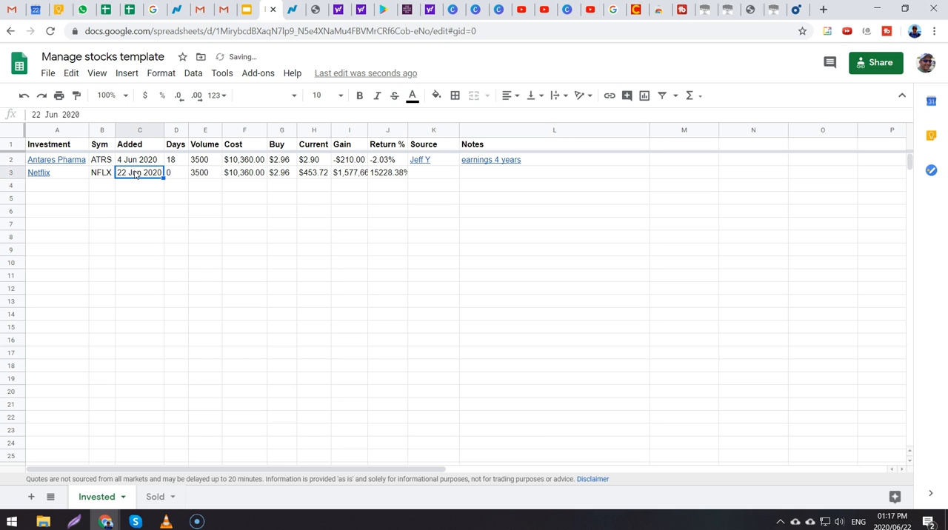
Step: Set the Netflix Volume in E3 to 100
key(Right)
key(Right)
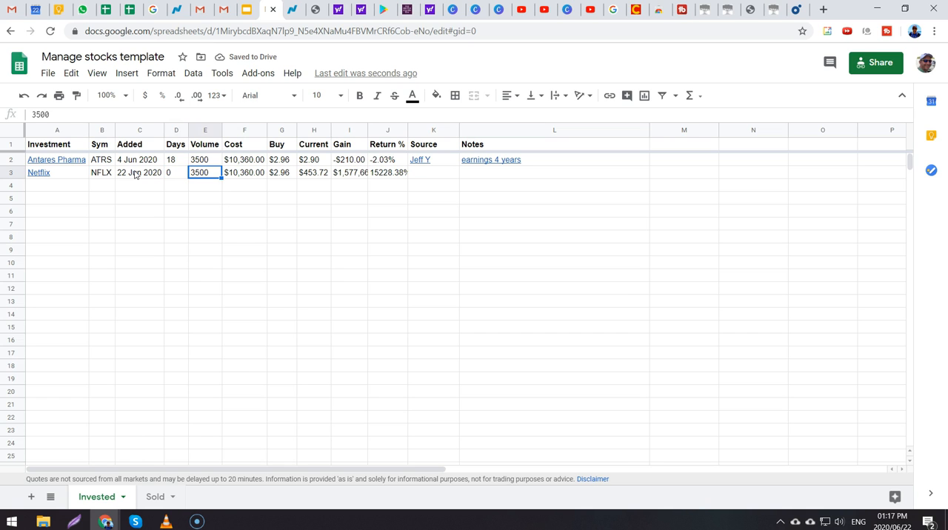
text(100)
key(Right)
key(Right)
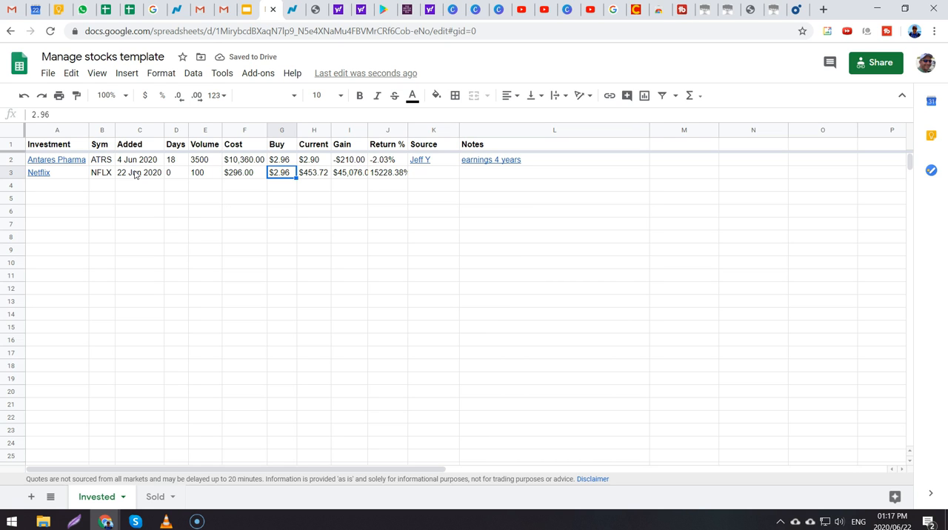
Step: Set the Netflix Buy price in G3 to 453.72 and fit the column widths to their contents
text(45)
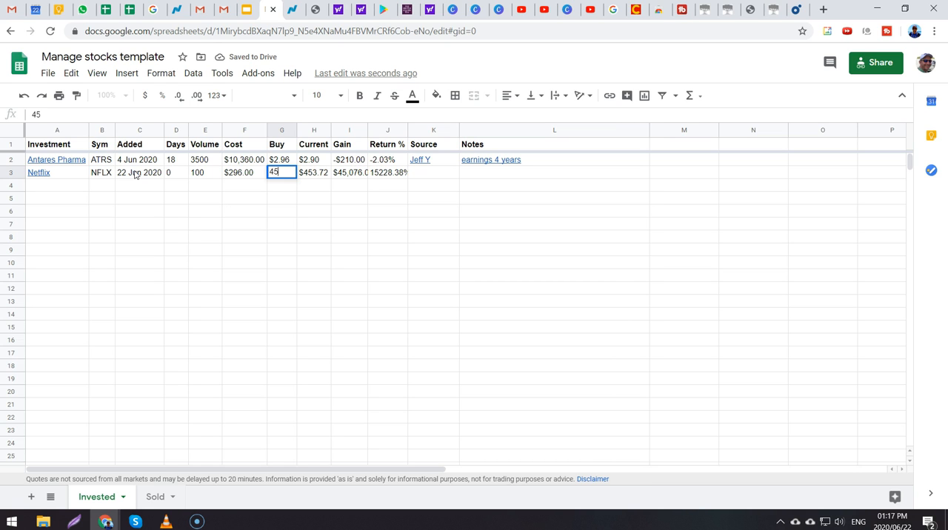
text(3.72)
key(Return)
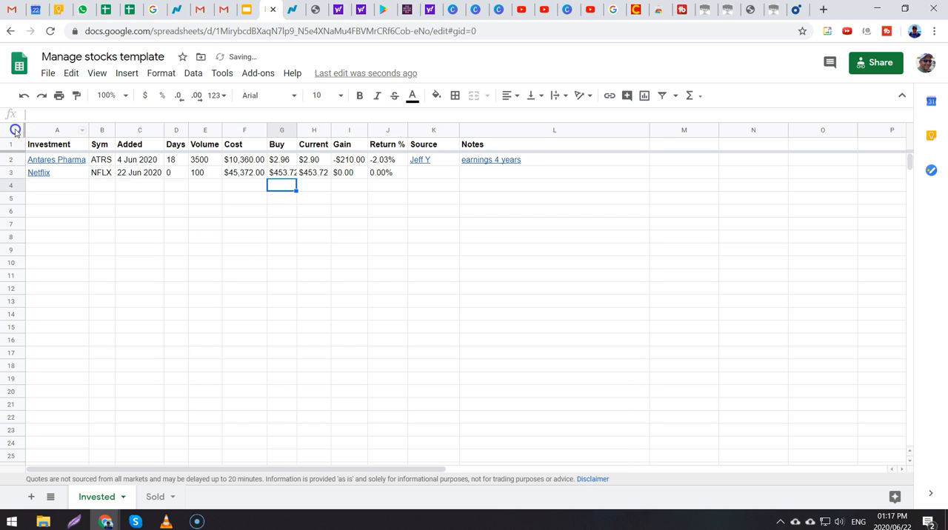
click(348, 223)
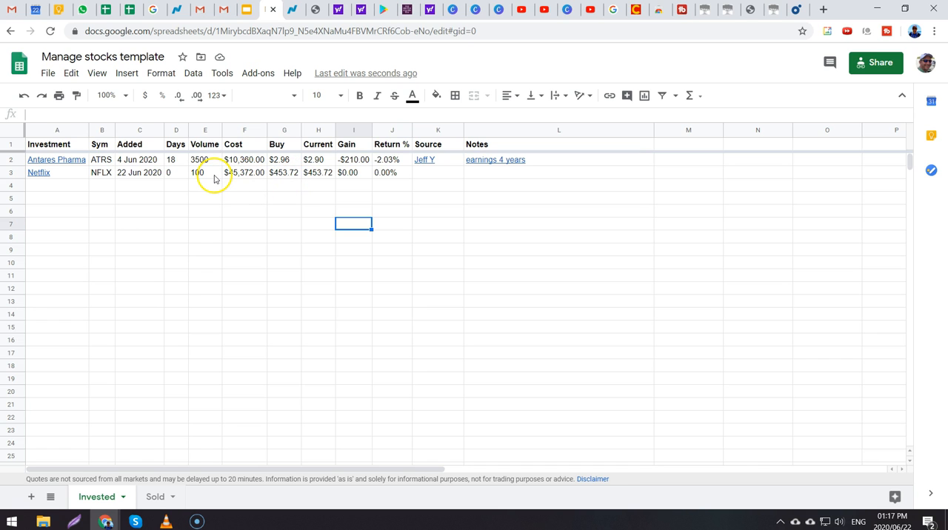
Step: Examine the Netflix row's Current price formula, Gain, Return %, Source and Notes cells, and show the spreadsheet full screen
click(324, 173)
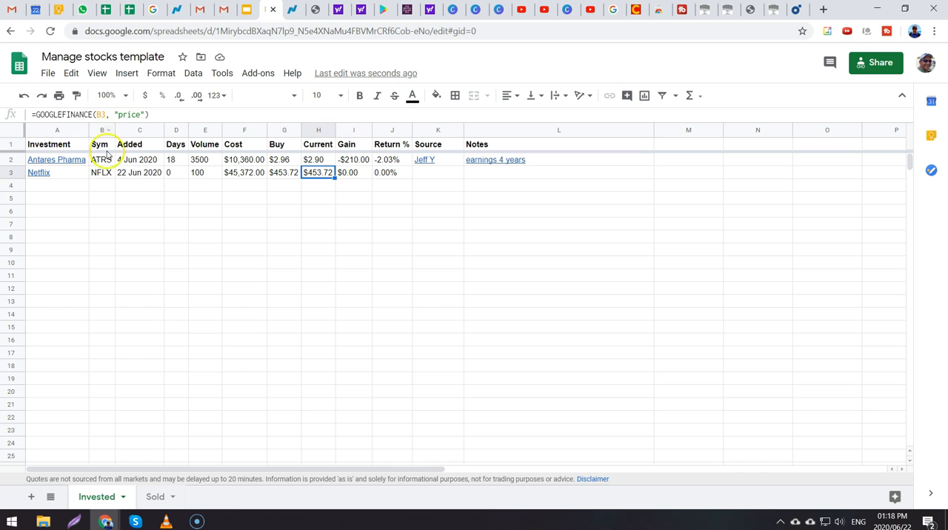
click(342, 190)
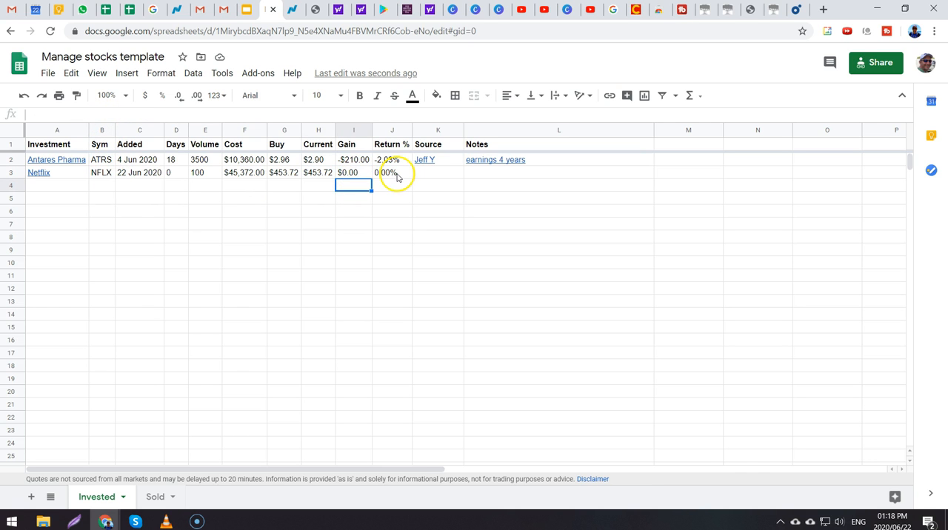
click(425, 174)
click(474, 175)
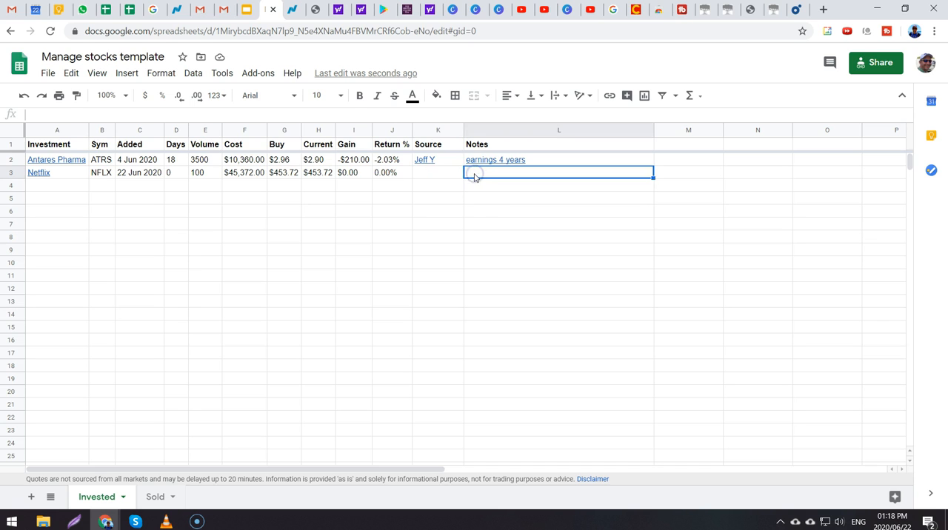
key(F11)
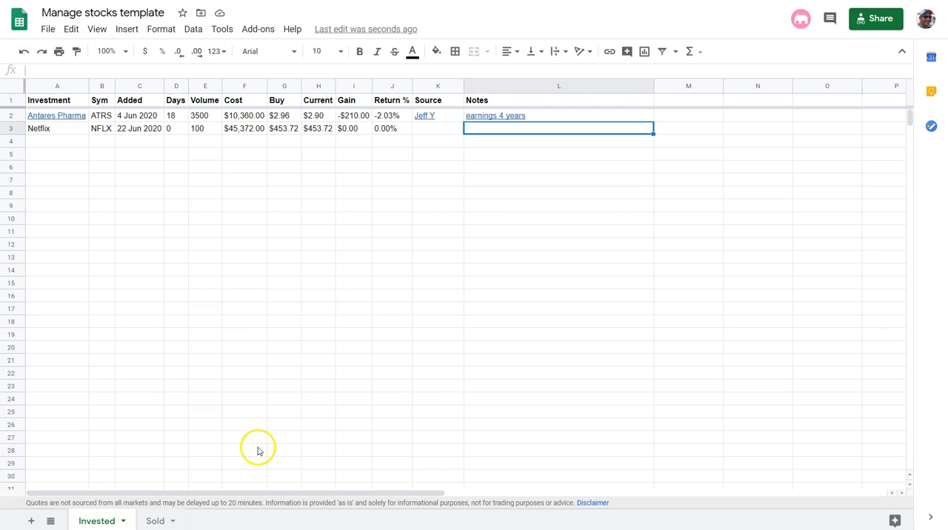